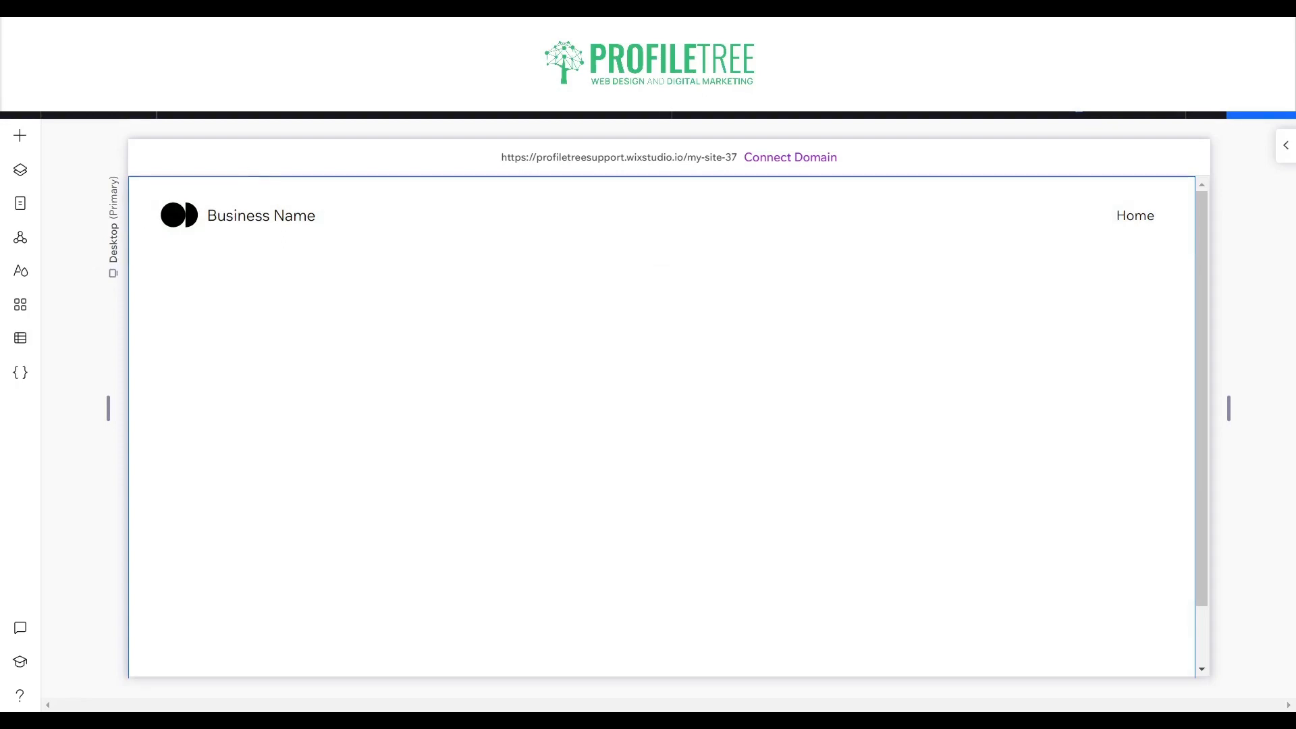
left_click(1286, 149)
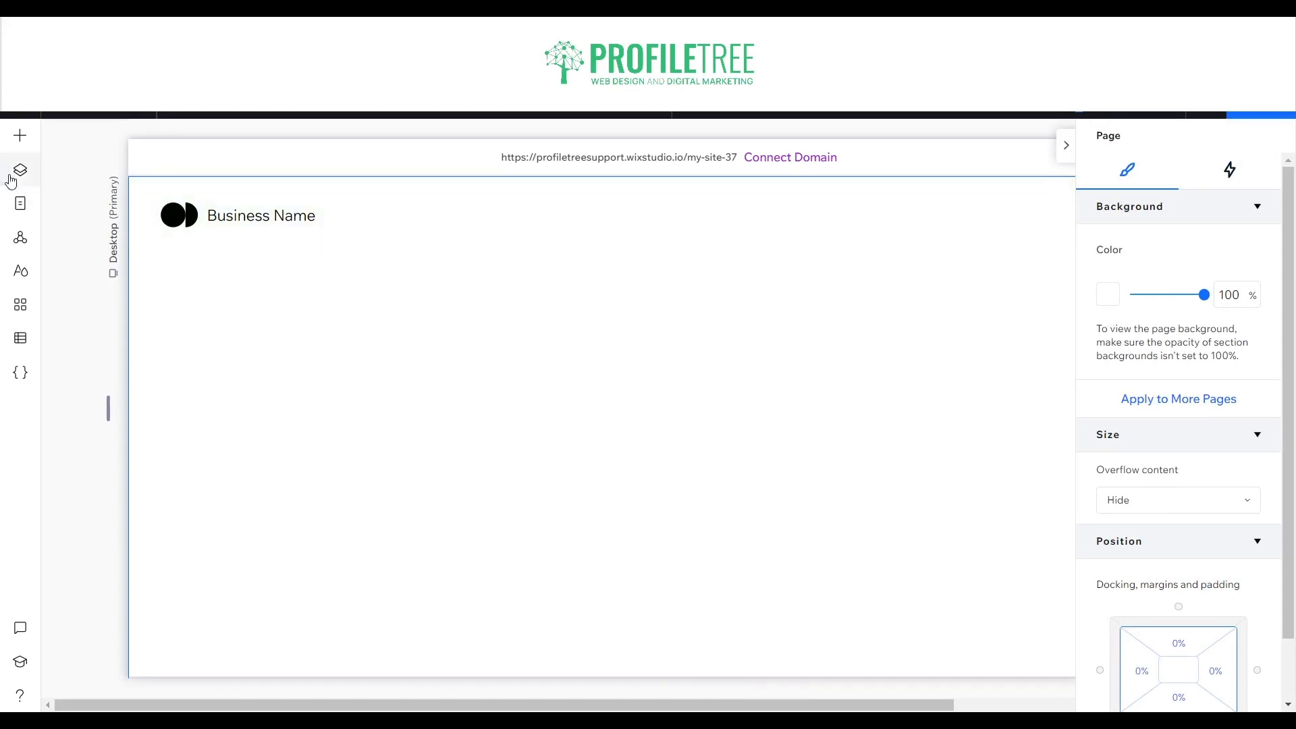
left_click(24, 174)
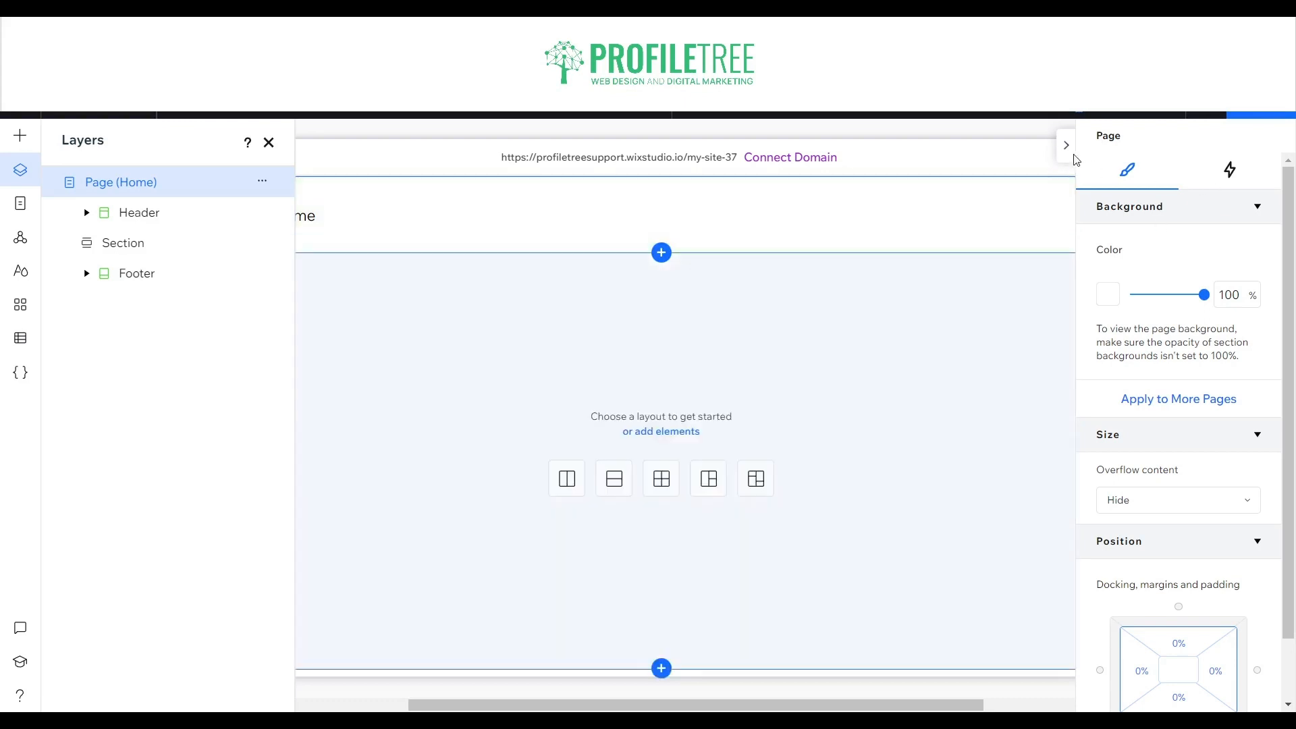
left_click(1063, 150)
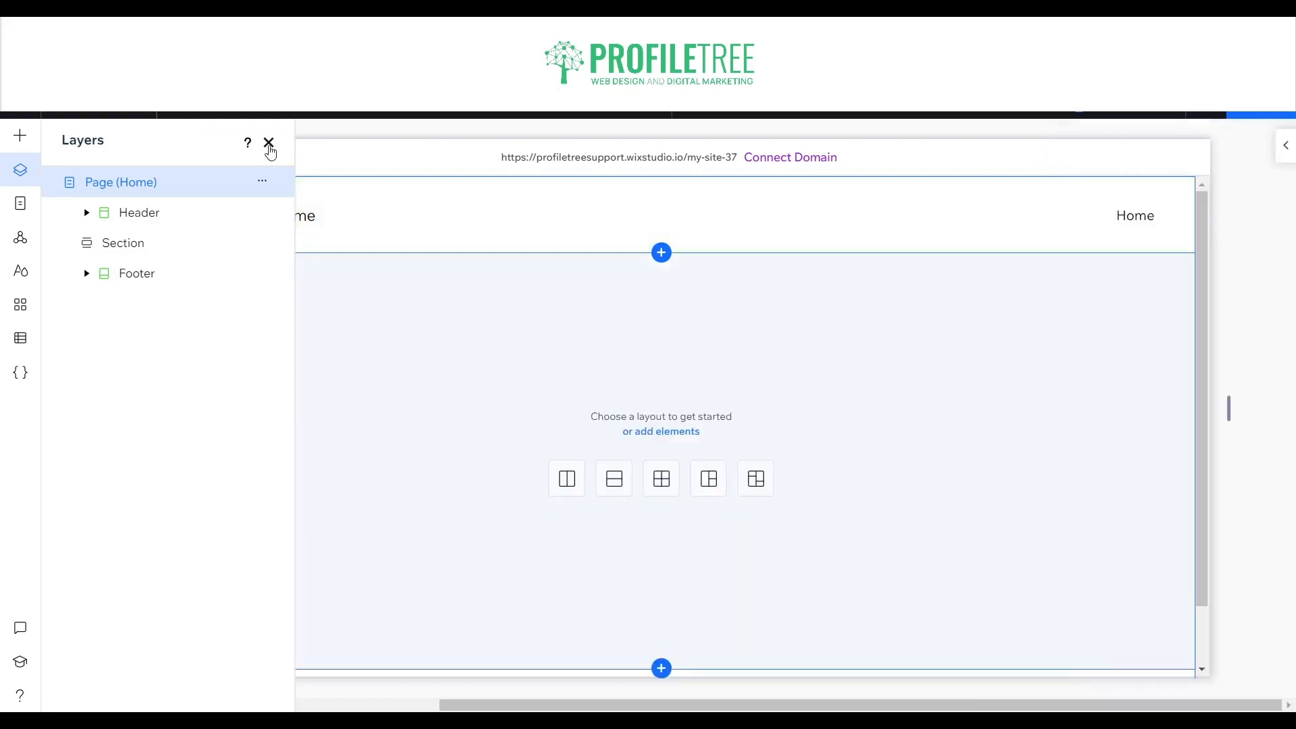
left_click(269, 142)
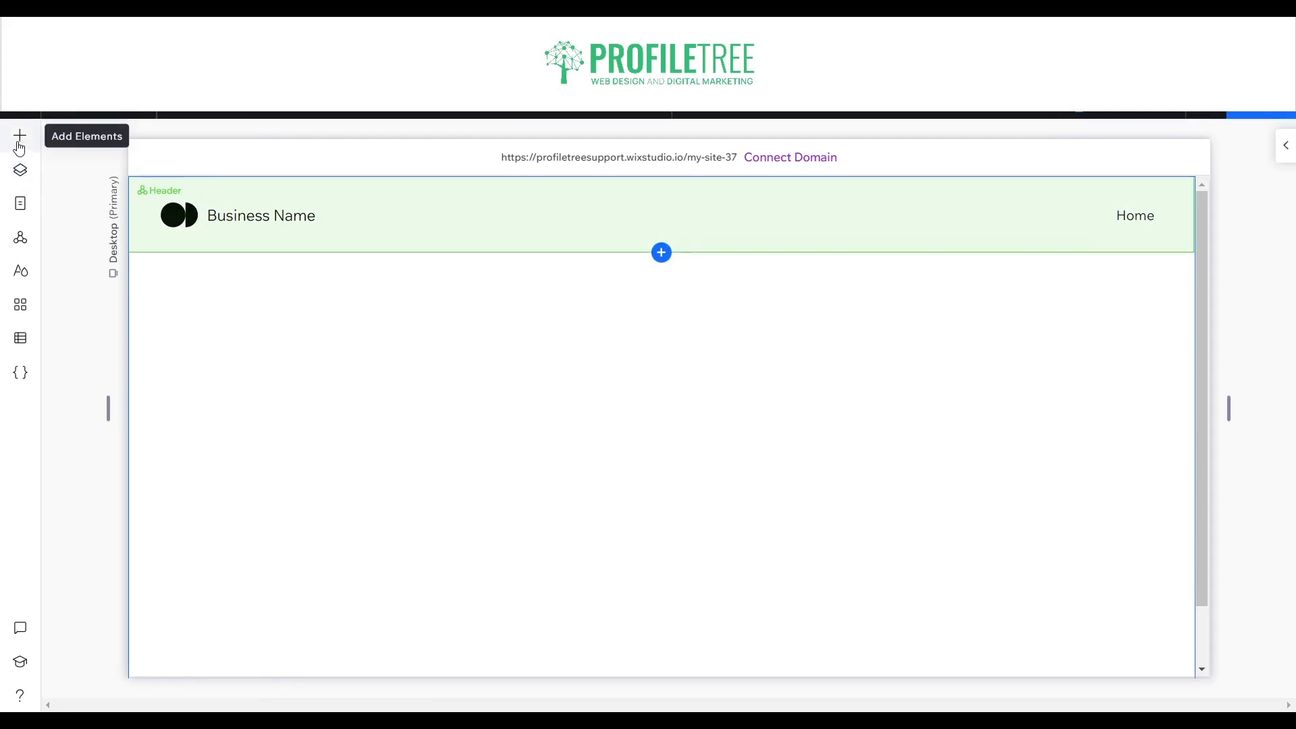
Add a button near the blank section's lower-right corner, set its position type to Pinned and pin it to the page.
left_click(19, 148)
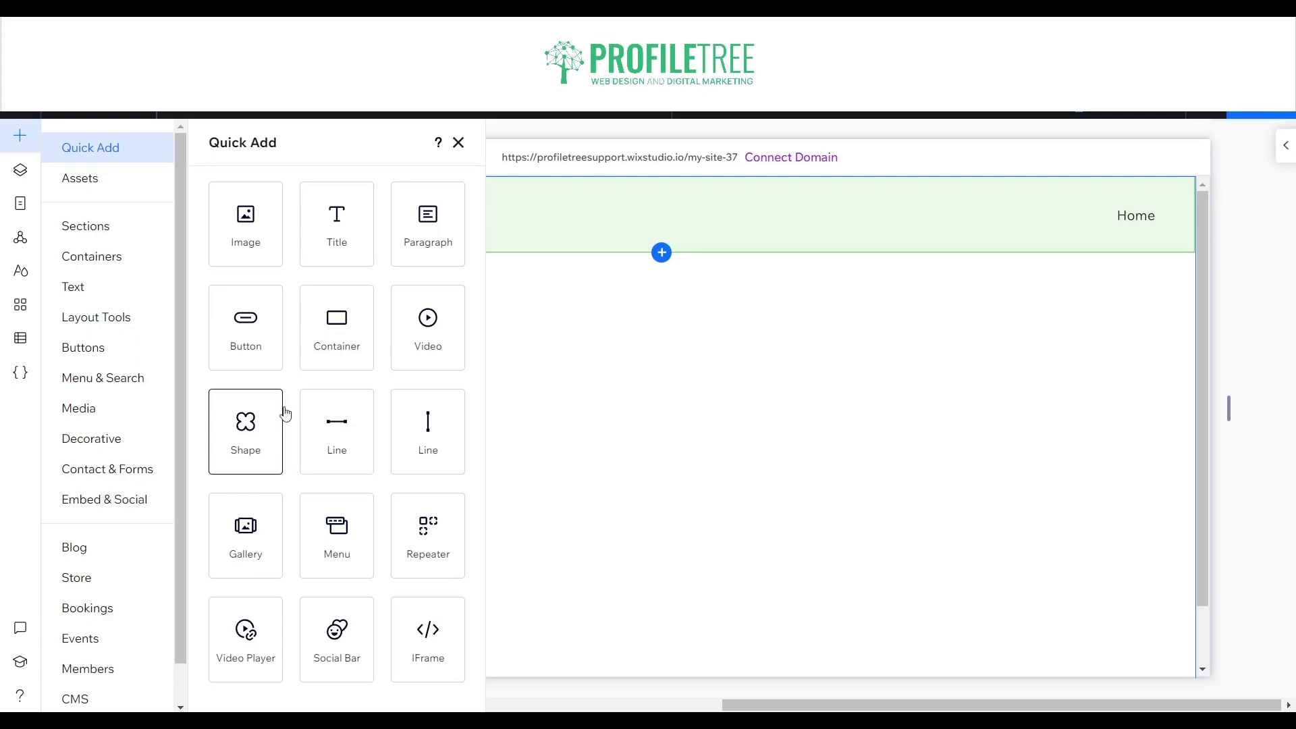
left_click_drag(246, 347, 1099, 616)
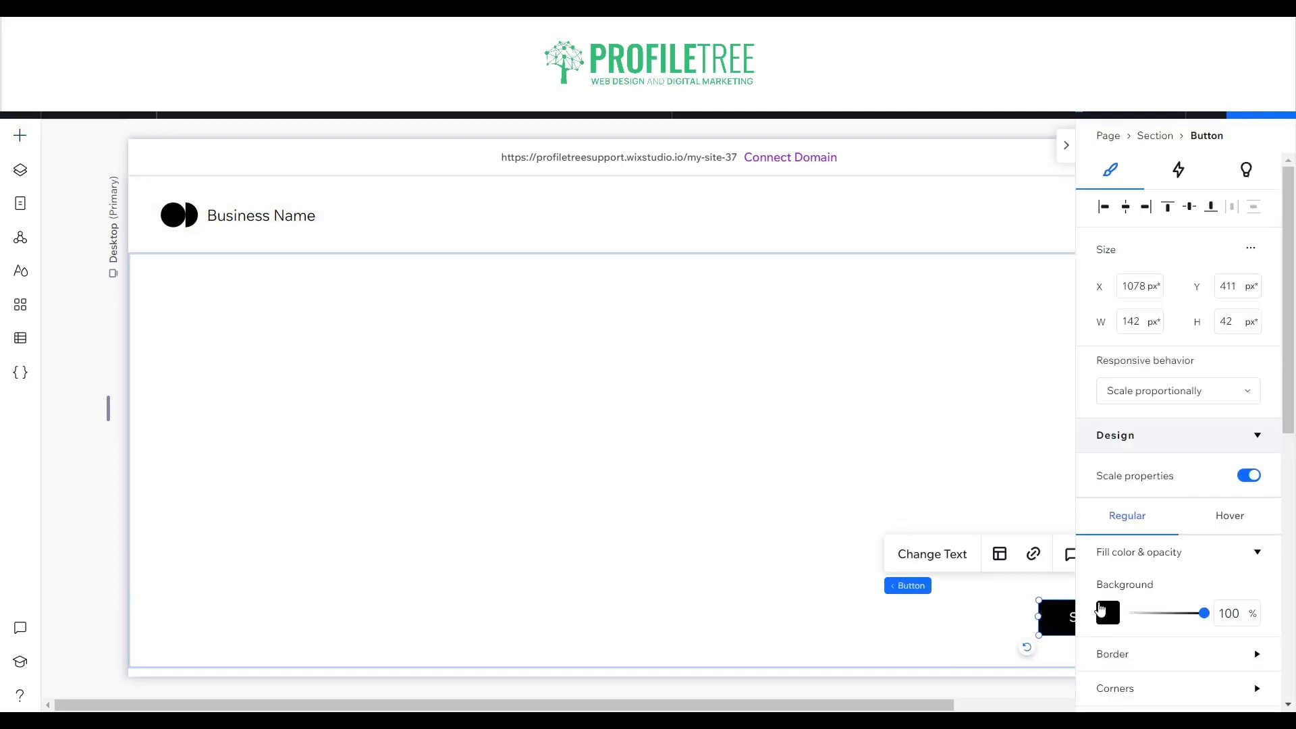
scroll(1182, 402, "down", 6)
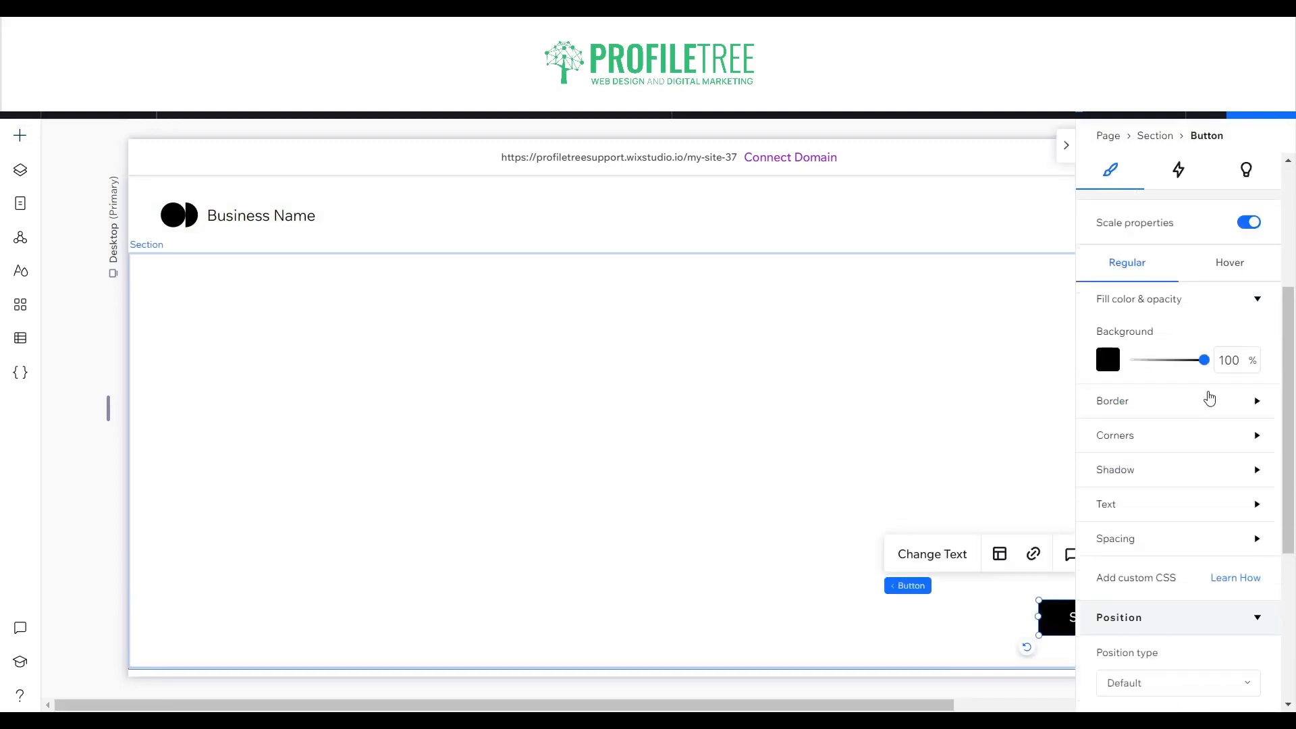
scroll(1170, 420, "down", 2)
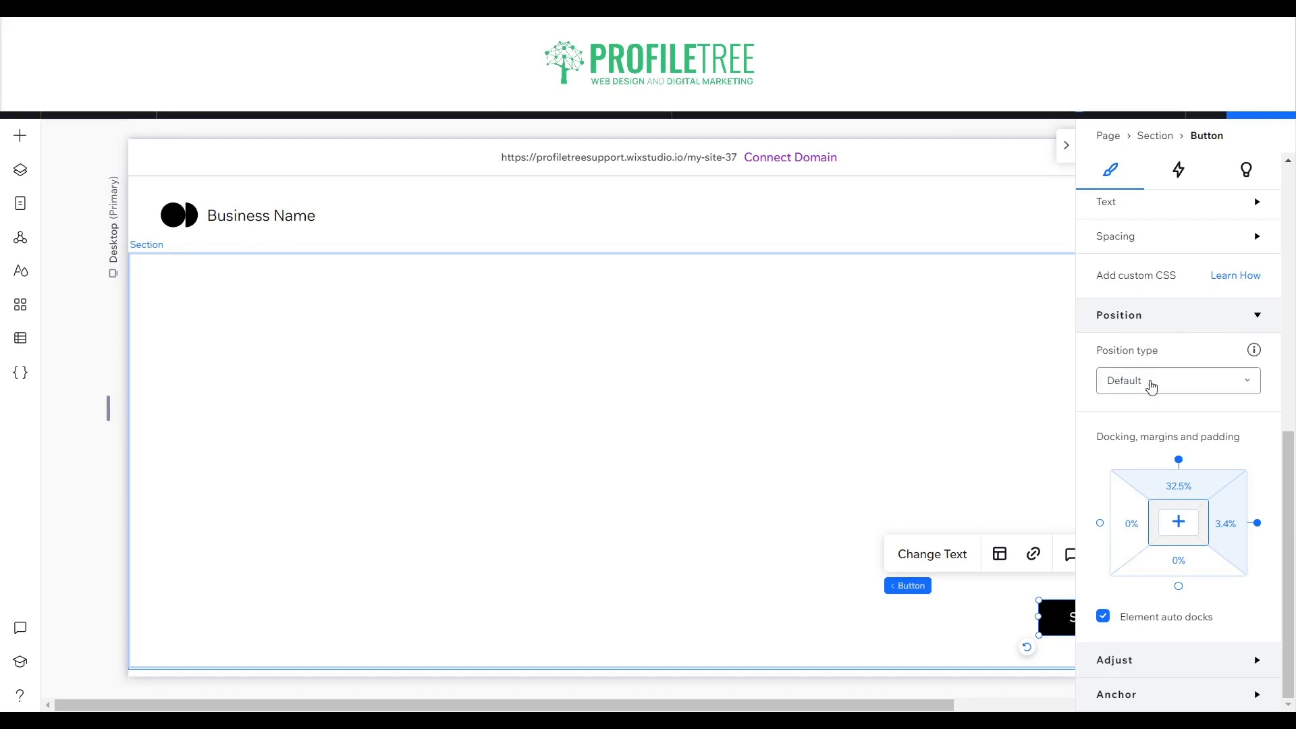
left_click(1134, 395)
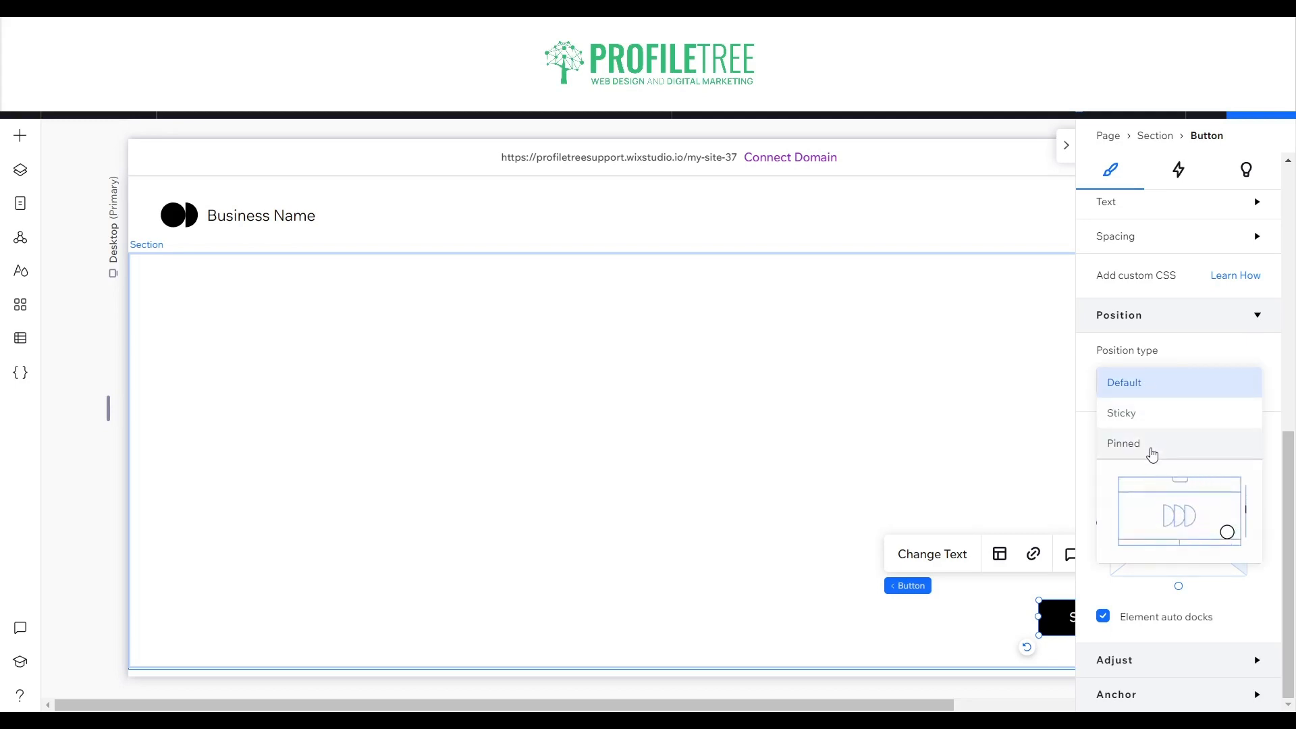
left_click(1152, 454)
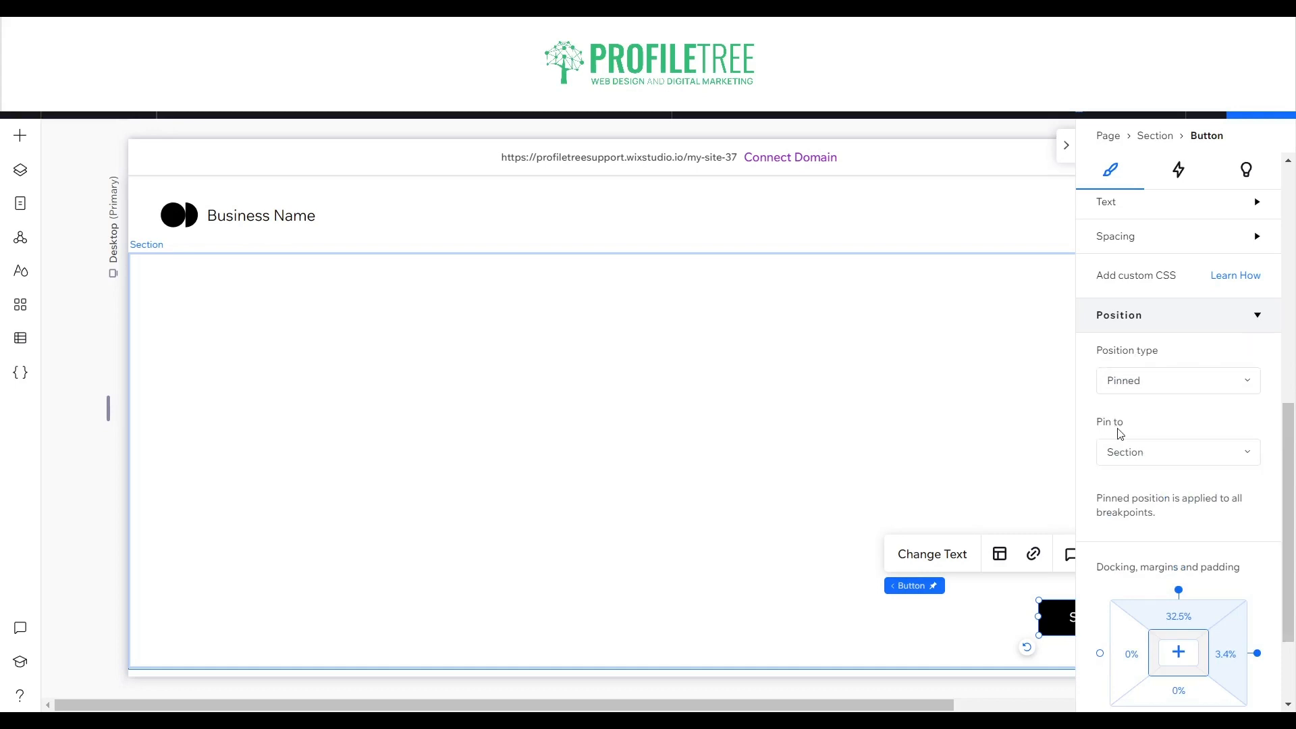
left_click(1132, 453)
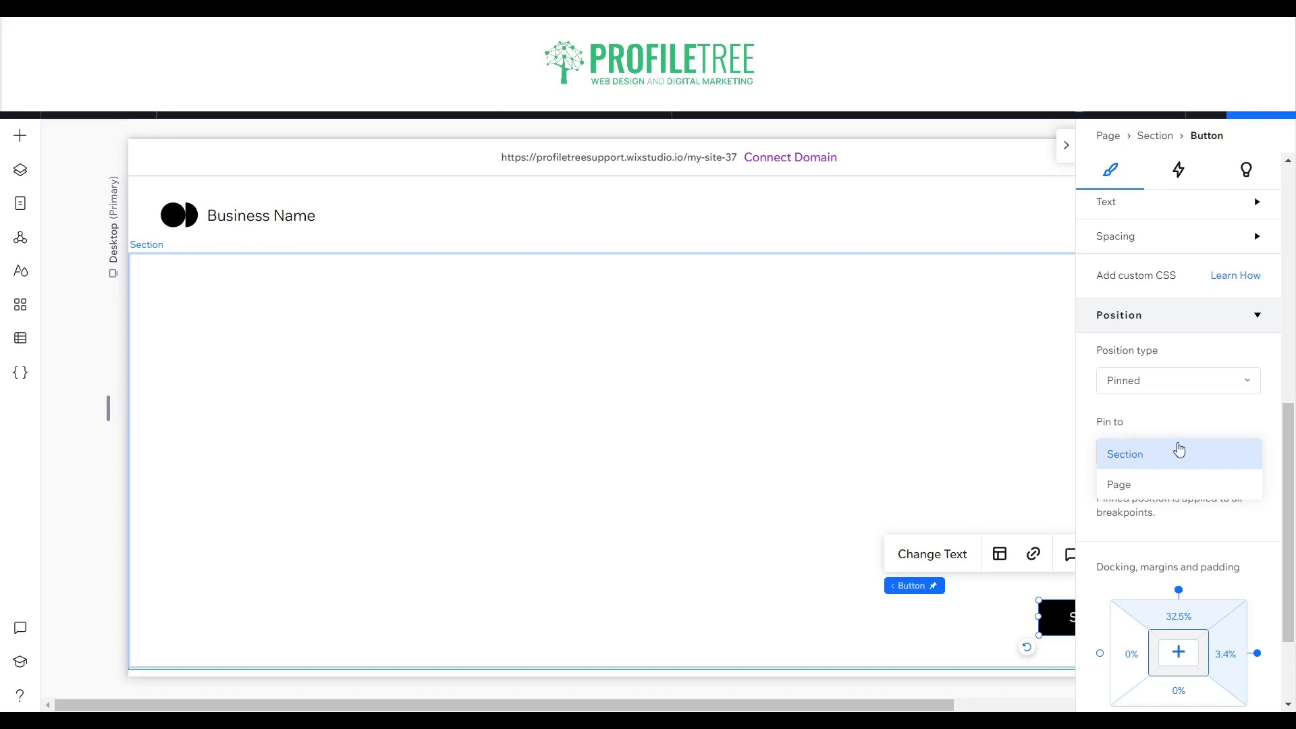
left_click(1157, 495)
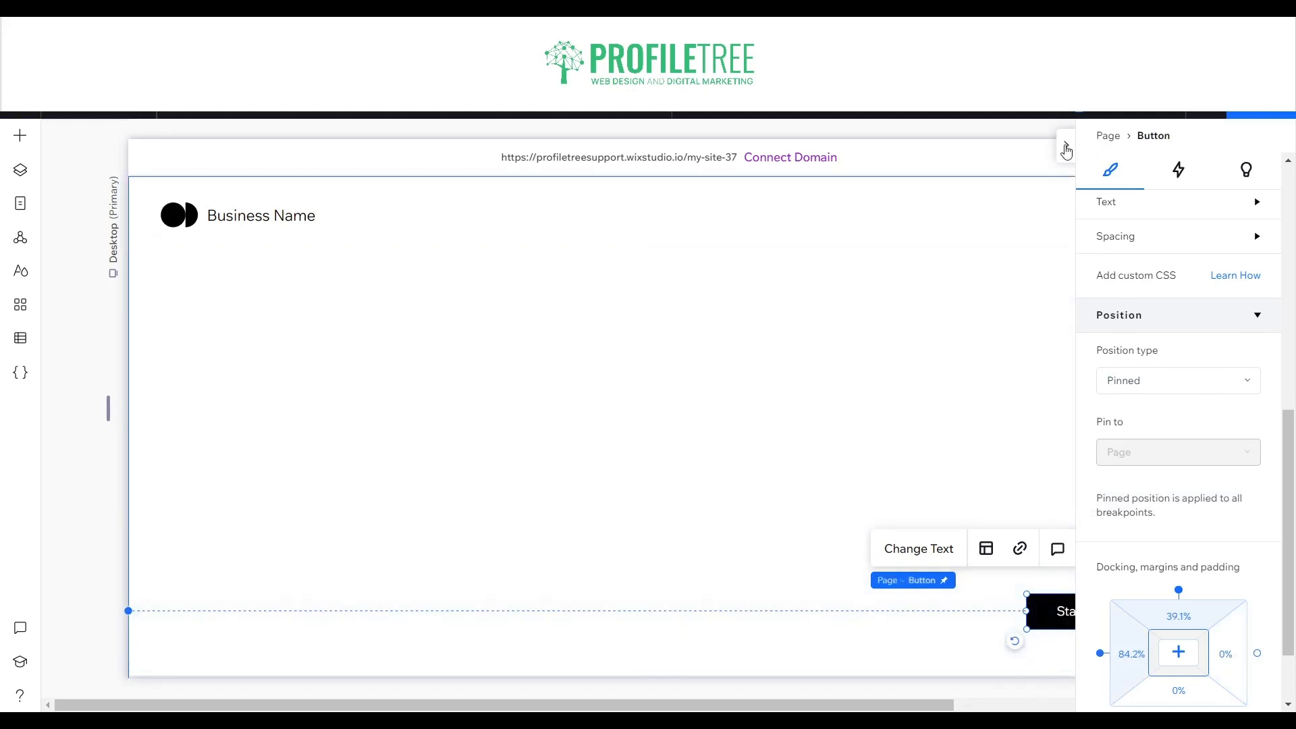
left_click(1065, 146)
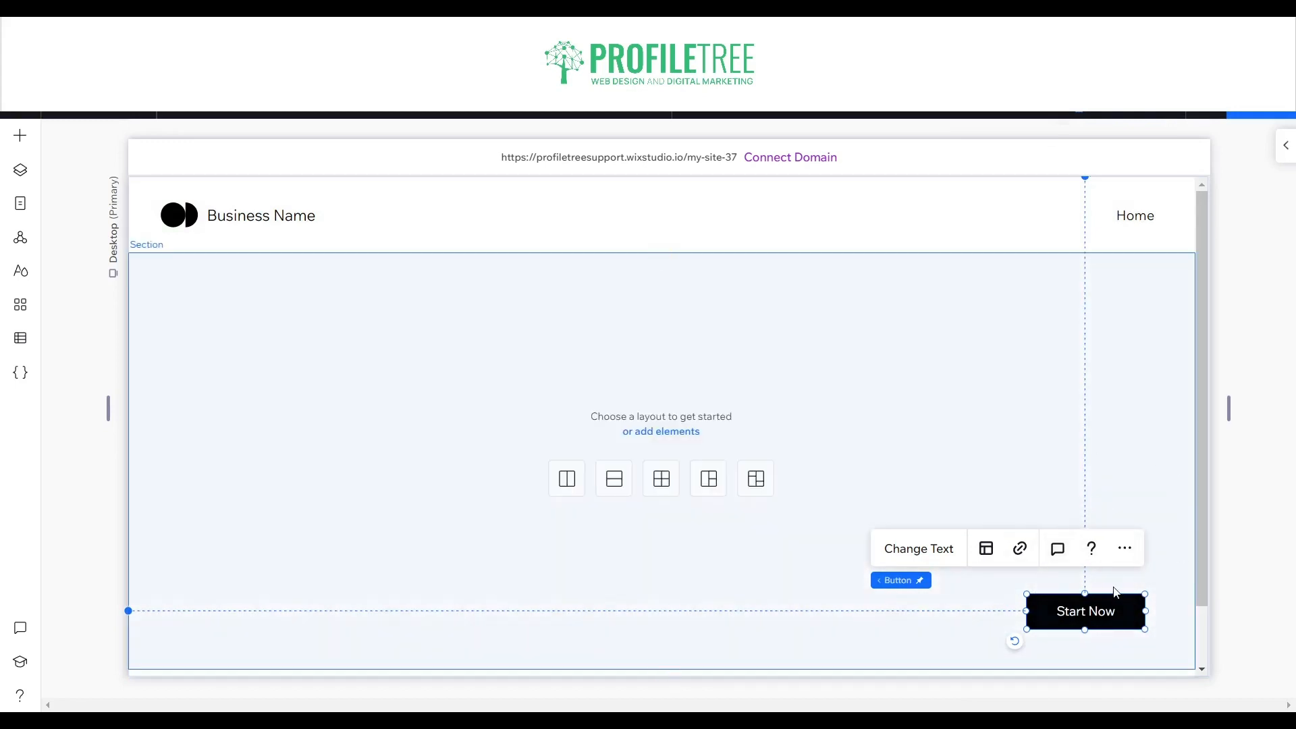
Add two blank sections between the existing blank section and the footer.
scroll(648, 459, "down", 2)
scroll(685, 459, "up", 2)
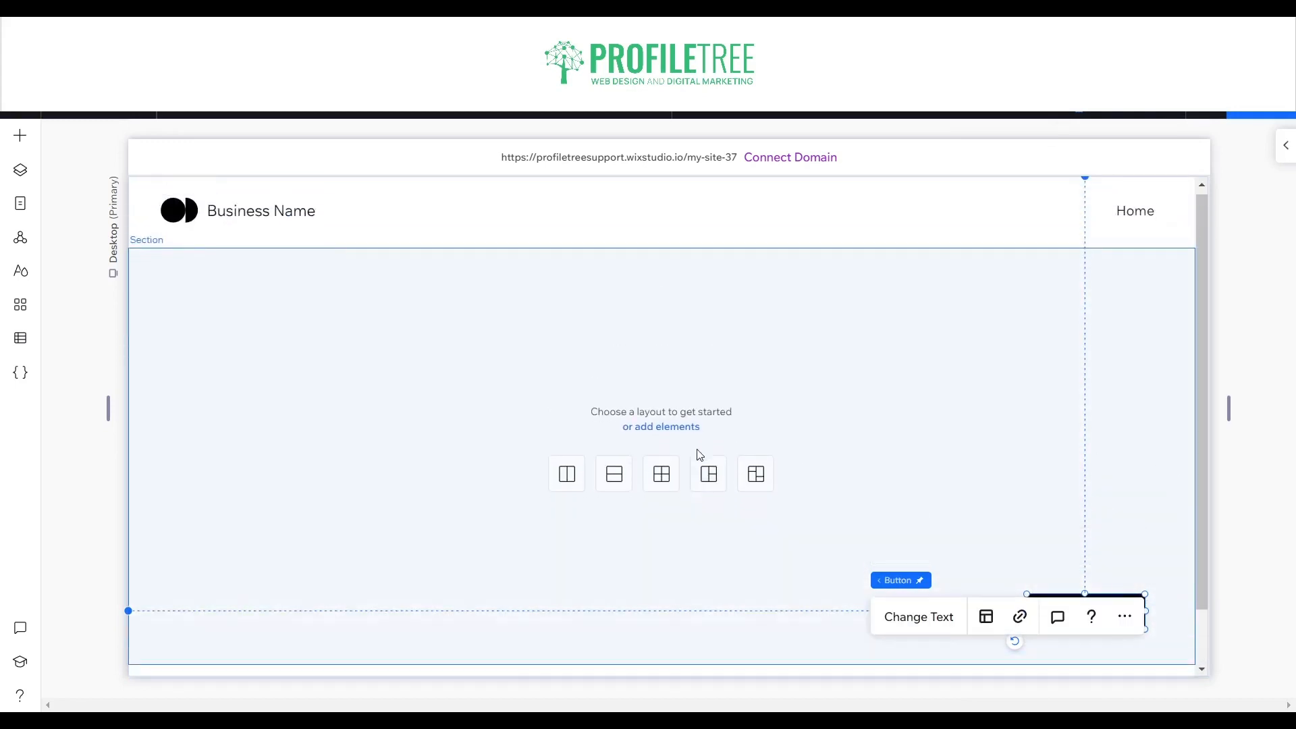
scroll(700, 451, "down", 2)
scroll(699, 449, "up", 2)
scroll(698, 449, "down", 2)
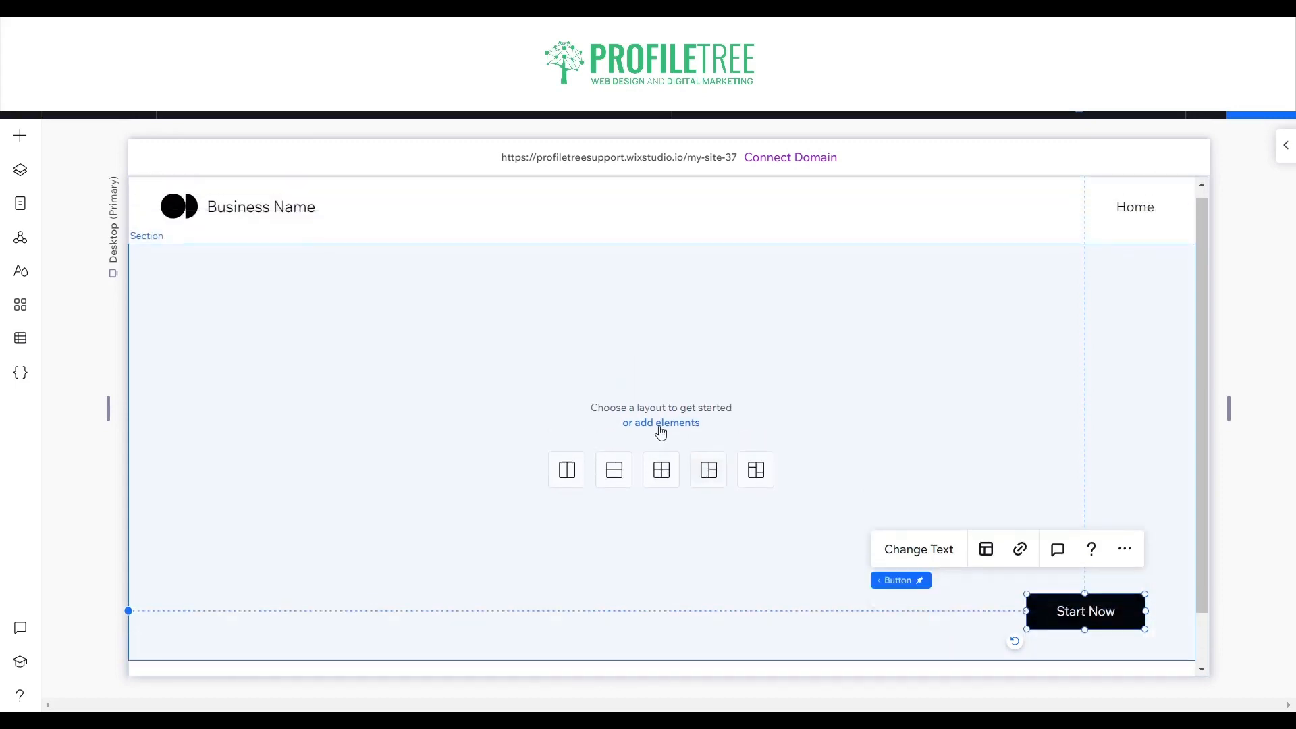
scroll(777, 476, "up", 1)
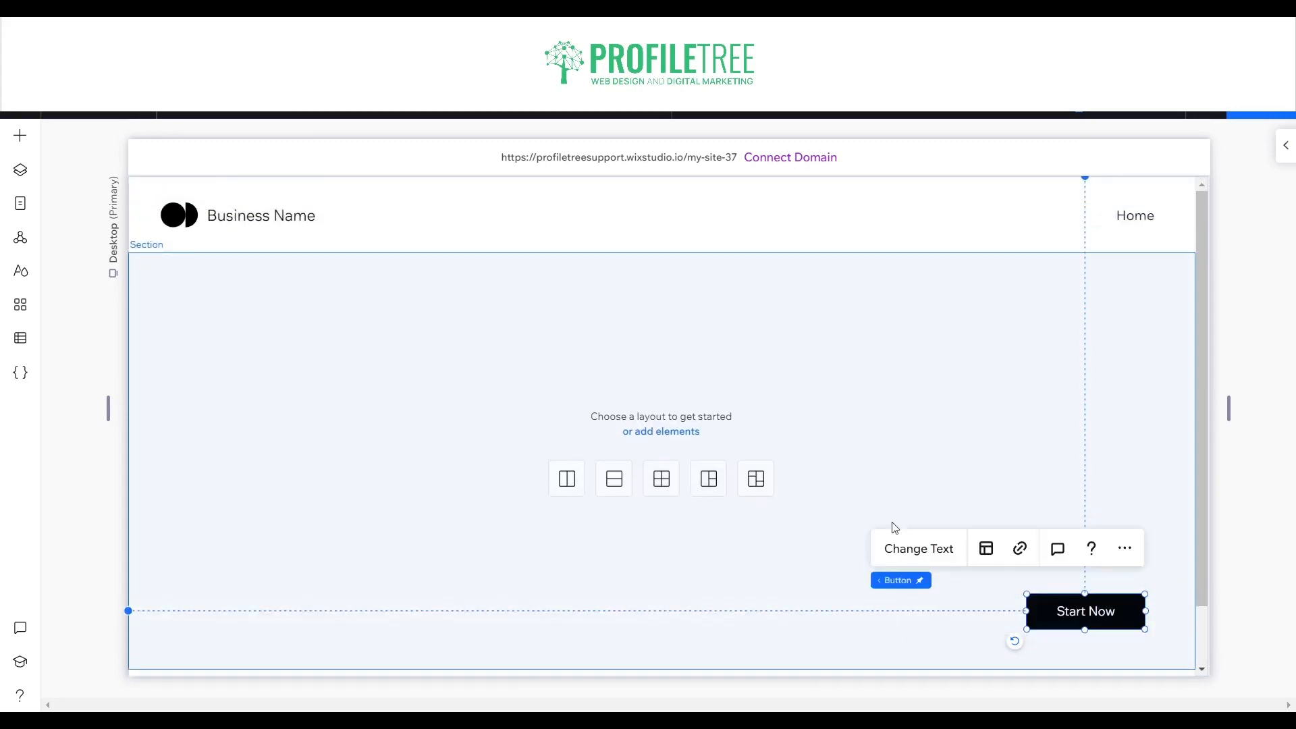
scroll(986, 525, "down", 1)
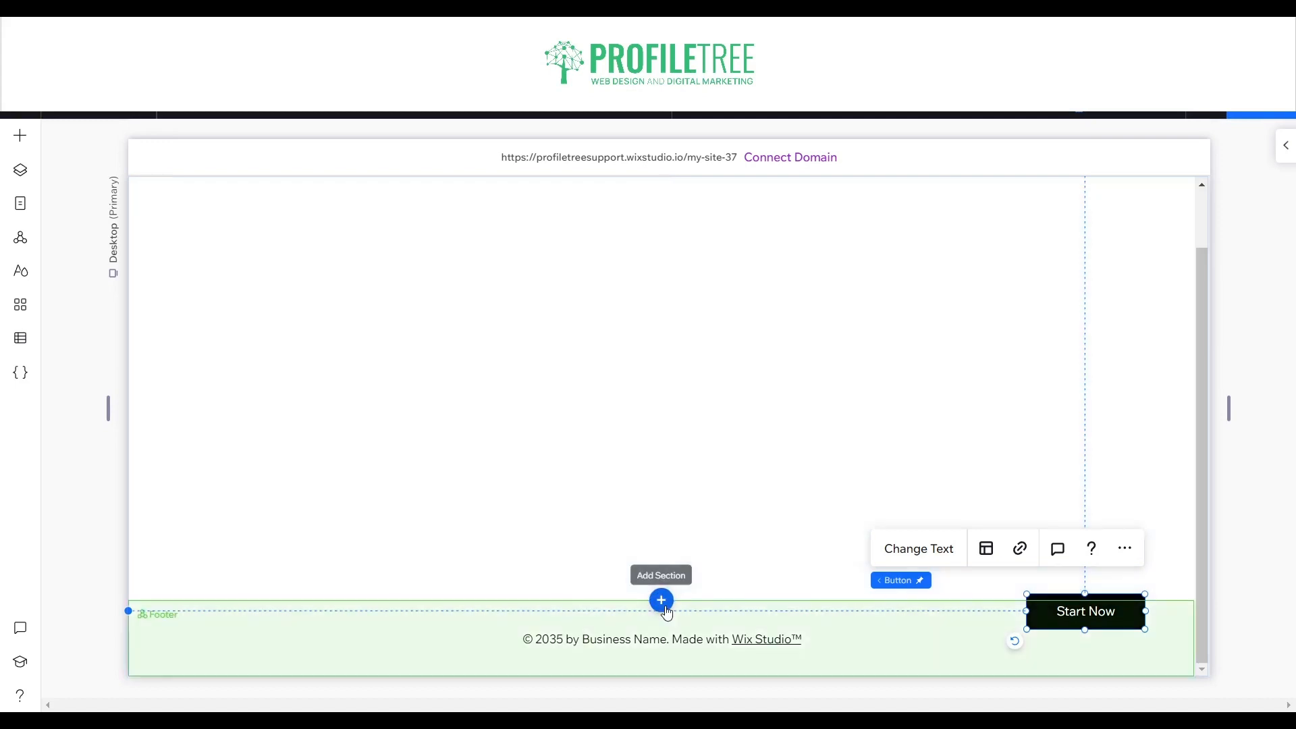
left_click(666, 609)
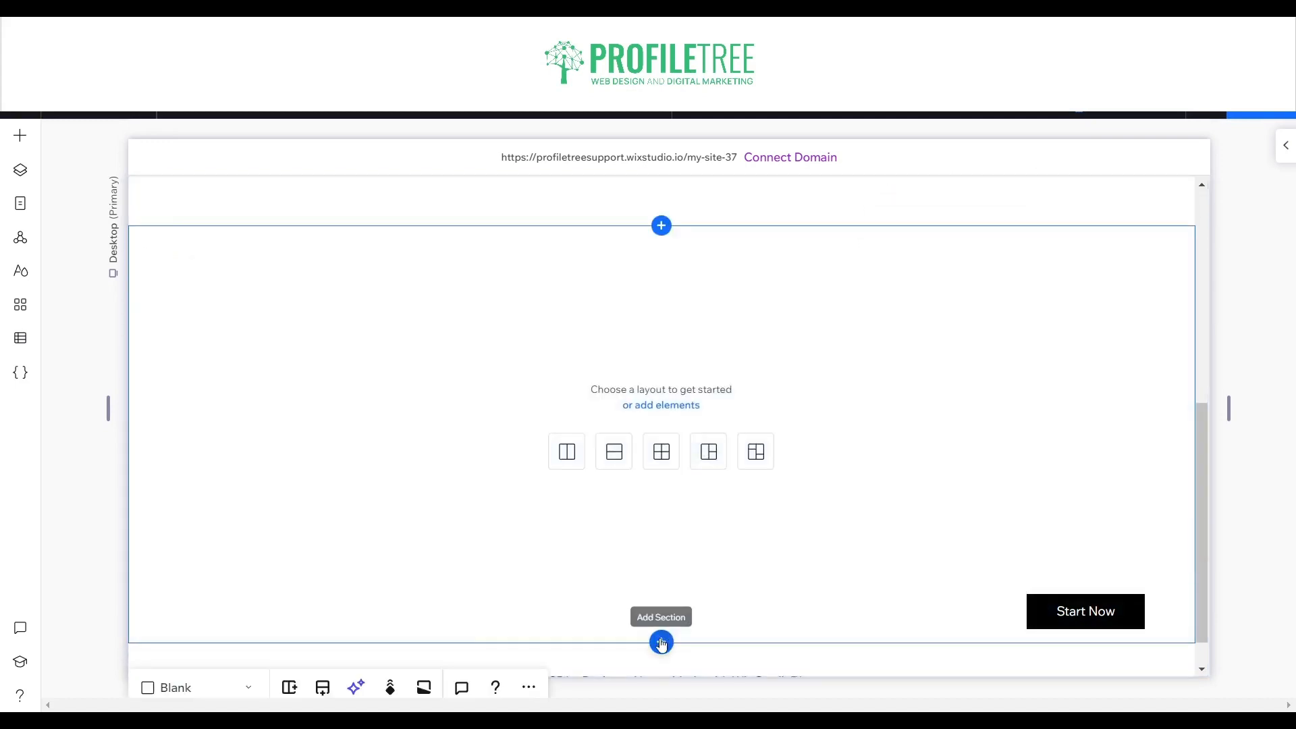
left_click(660, 642)
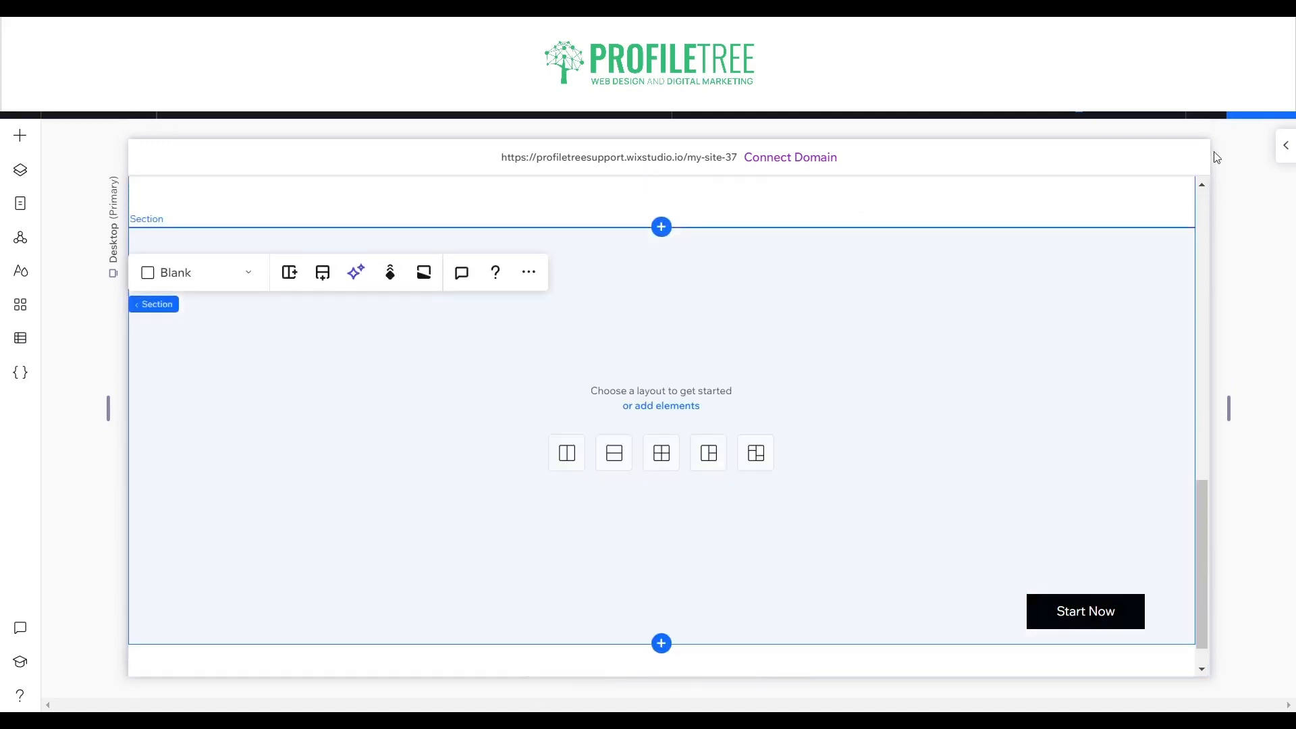
Preview the site, check how the pinned Start Now button behaves along the page, and return to the editor.
key("ctrl+p")
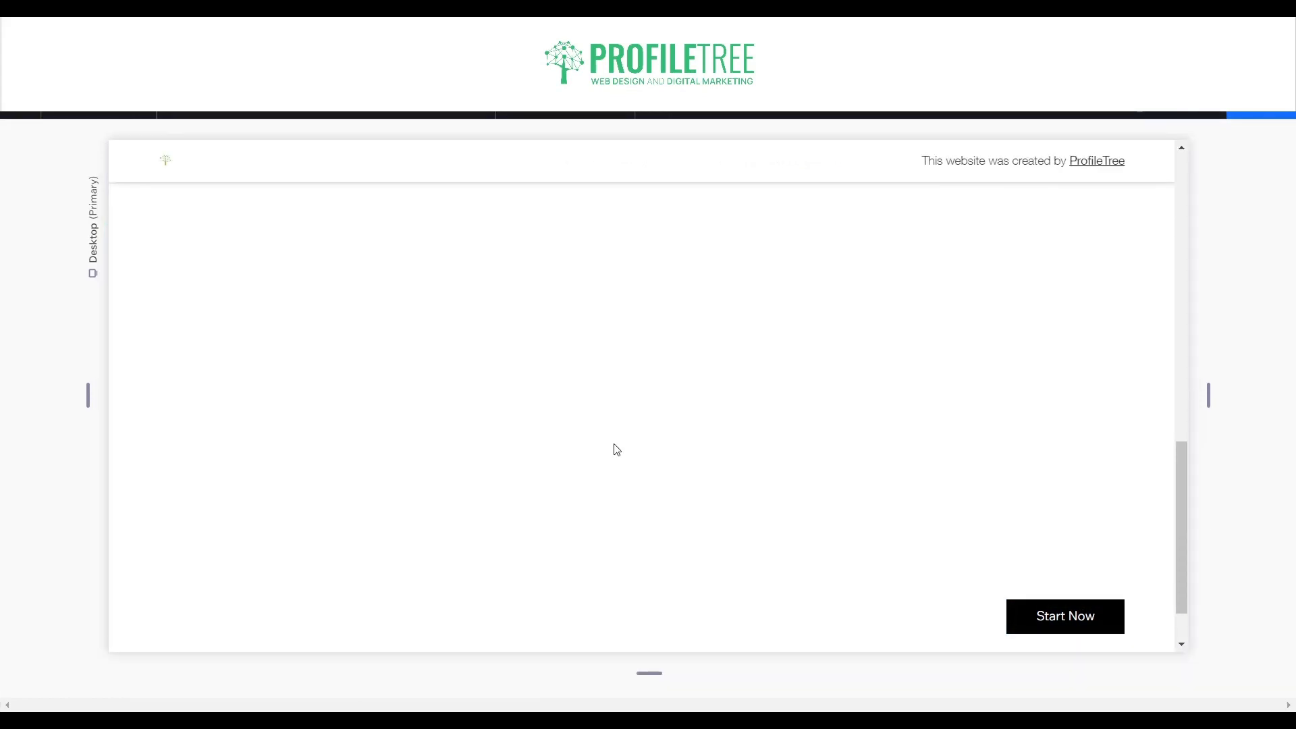
scroll(1065, 426, "up", 10)
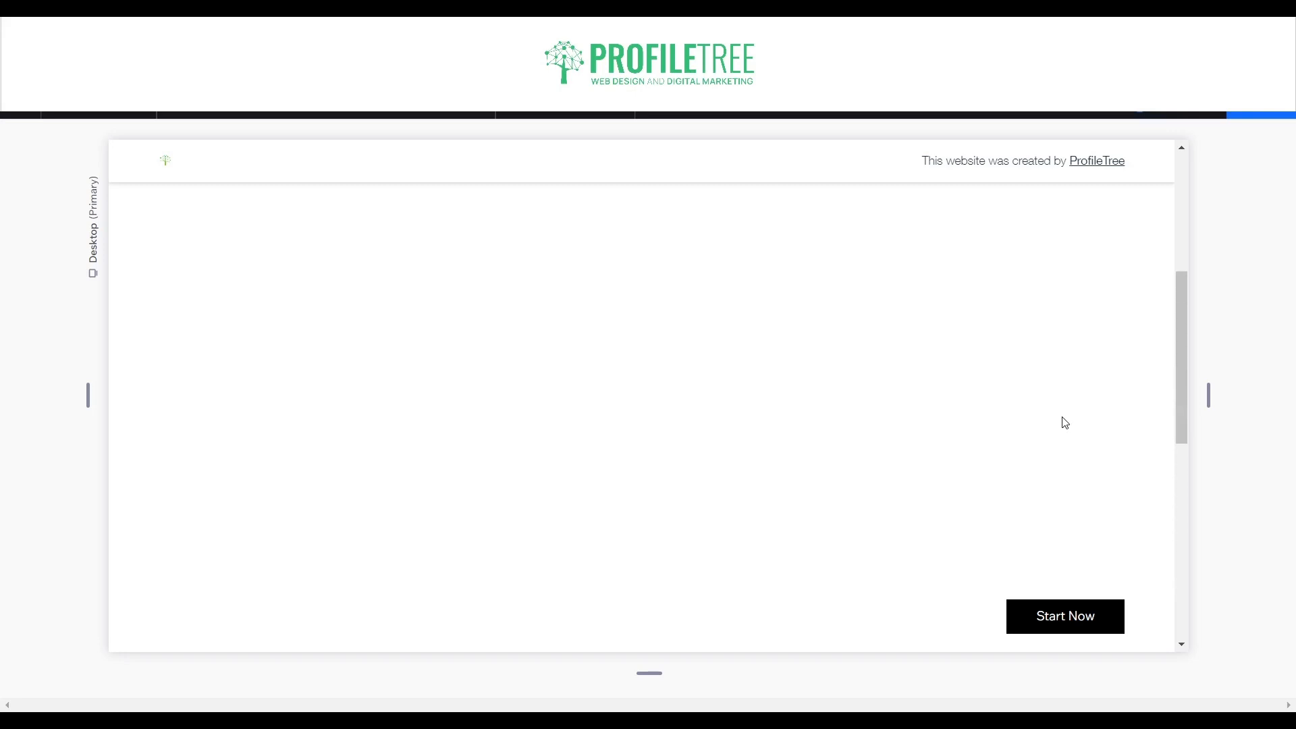
scroll(1062, 417, "down", 5)
scroll(1074, 324, "up", 5)
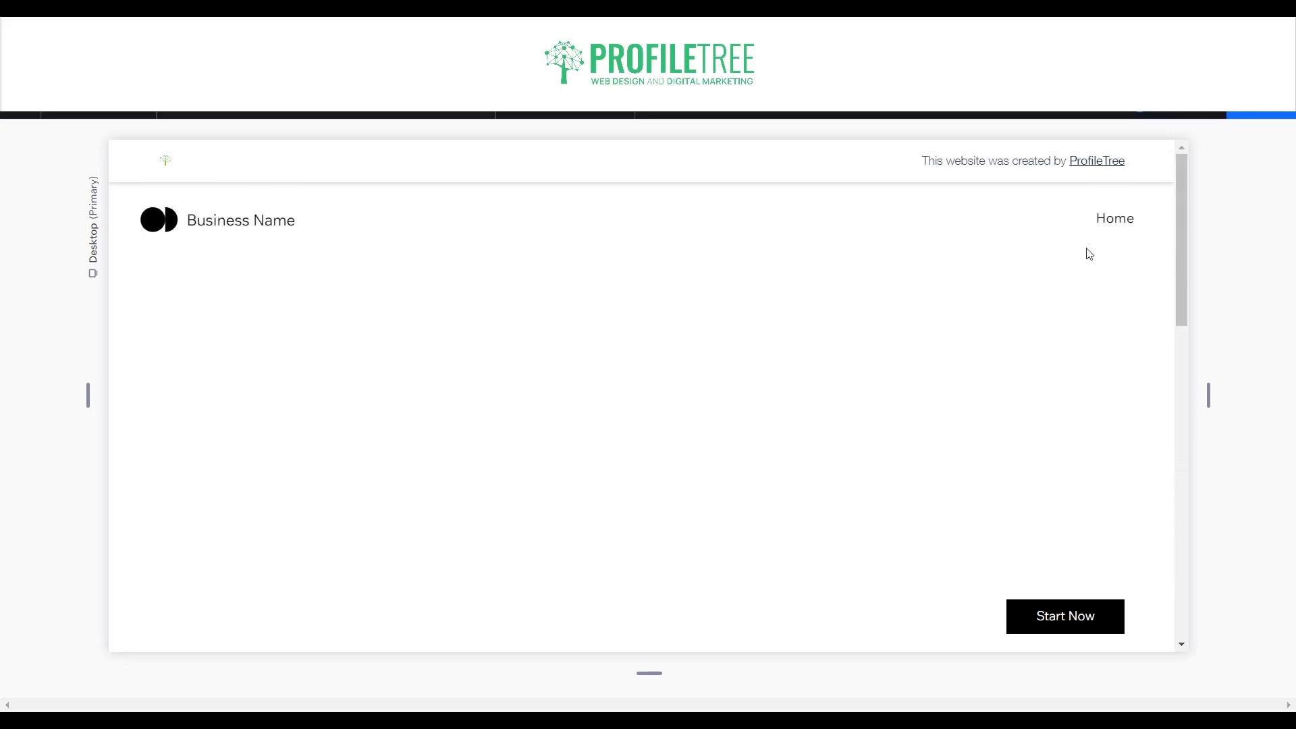
scroll(1126, 318, "down", 10)
scroll(1065, 472, "up", 10)
left_click(1256, 115)
left_click(1263, 141)
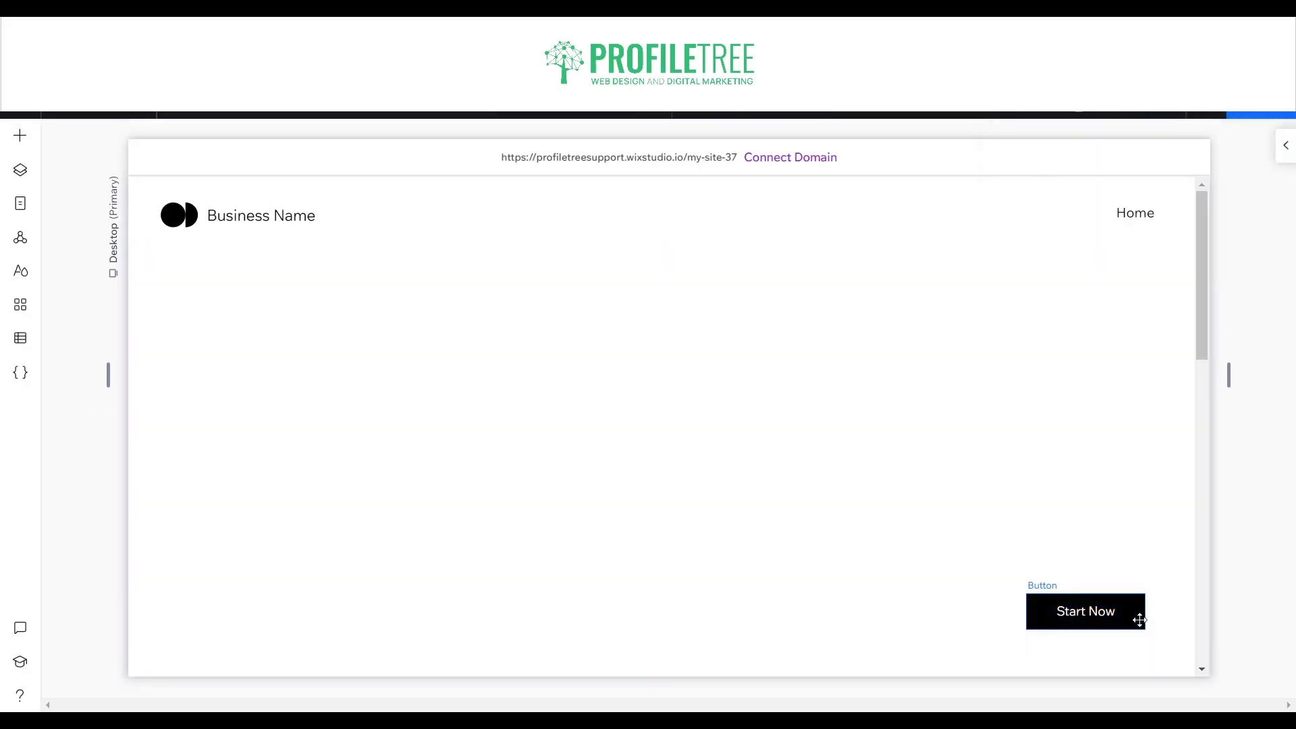
Set the Start Now button's position type back to Default.
left_click(1136, 615)
left_click(1285, 146)
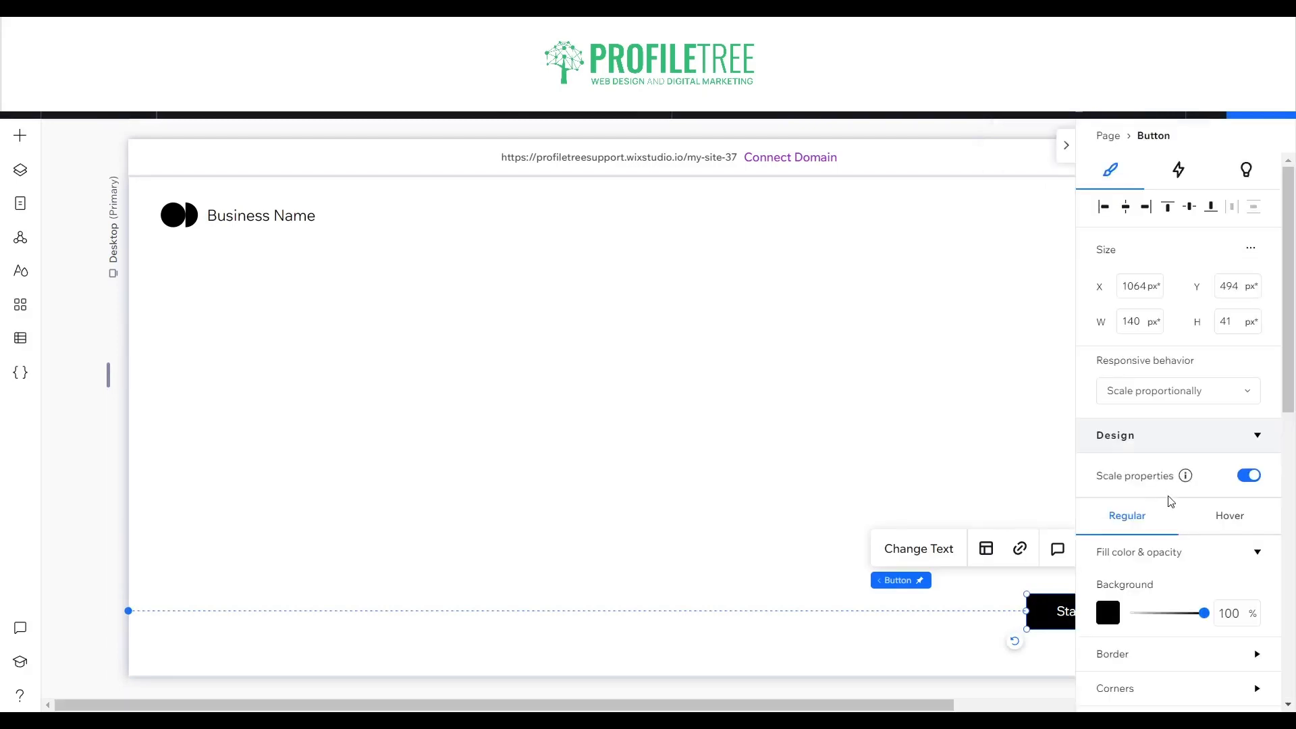
scroll(1148, 502, "down", 4)
scroll(1134, 567, "down", 3)
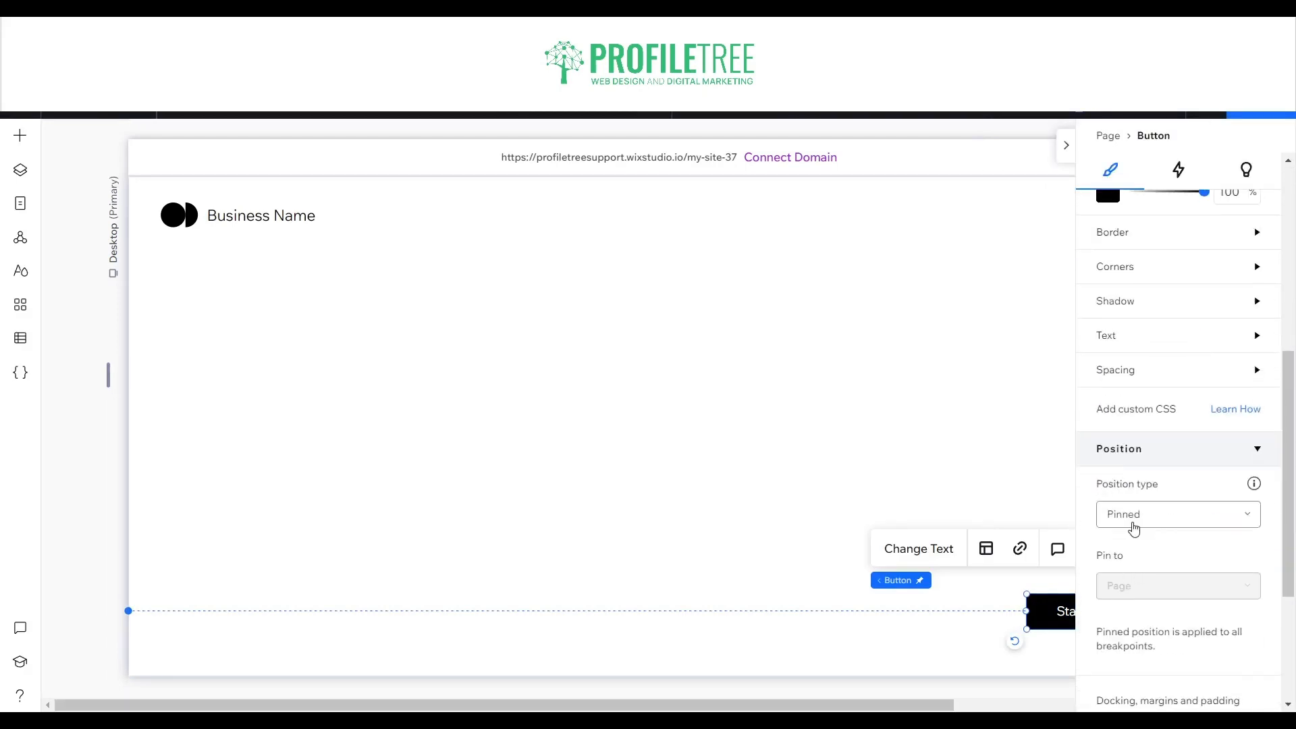
left_click(1130, 518)
left_click(1133, 457)
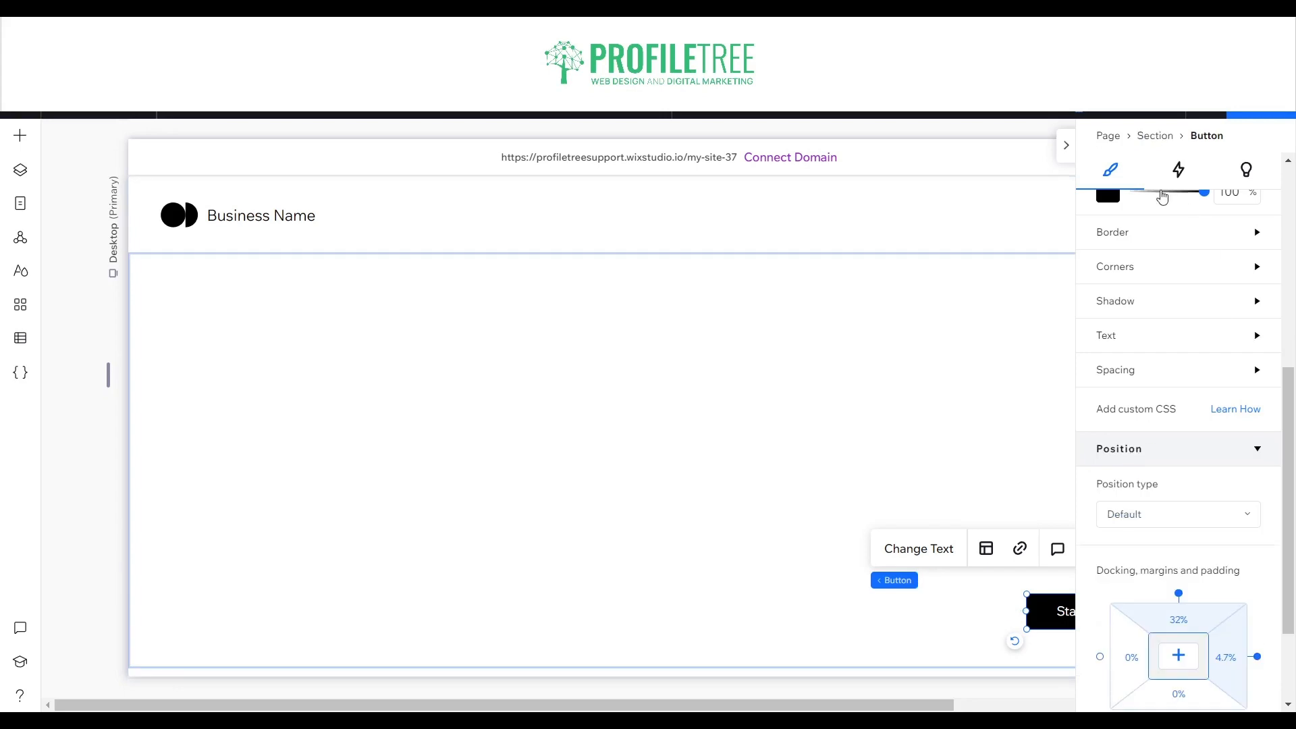
Preview the page to check the unpinned button's scrolling behaviour, then return to the editor and dismiss the publish prompt.
key("ctrl+p")
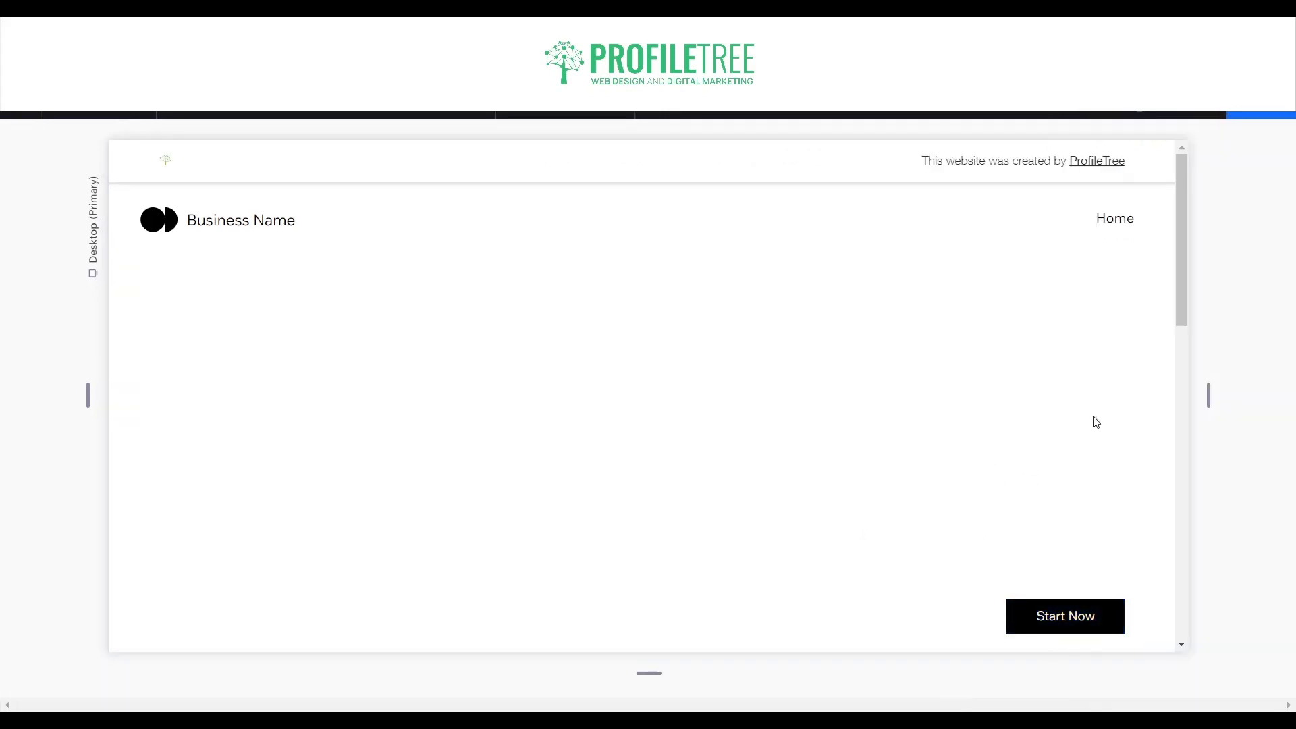
scroll(1087, 415, "down", 5)
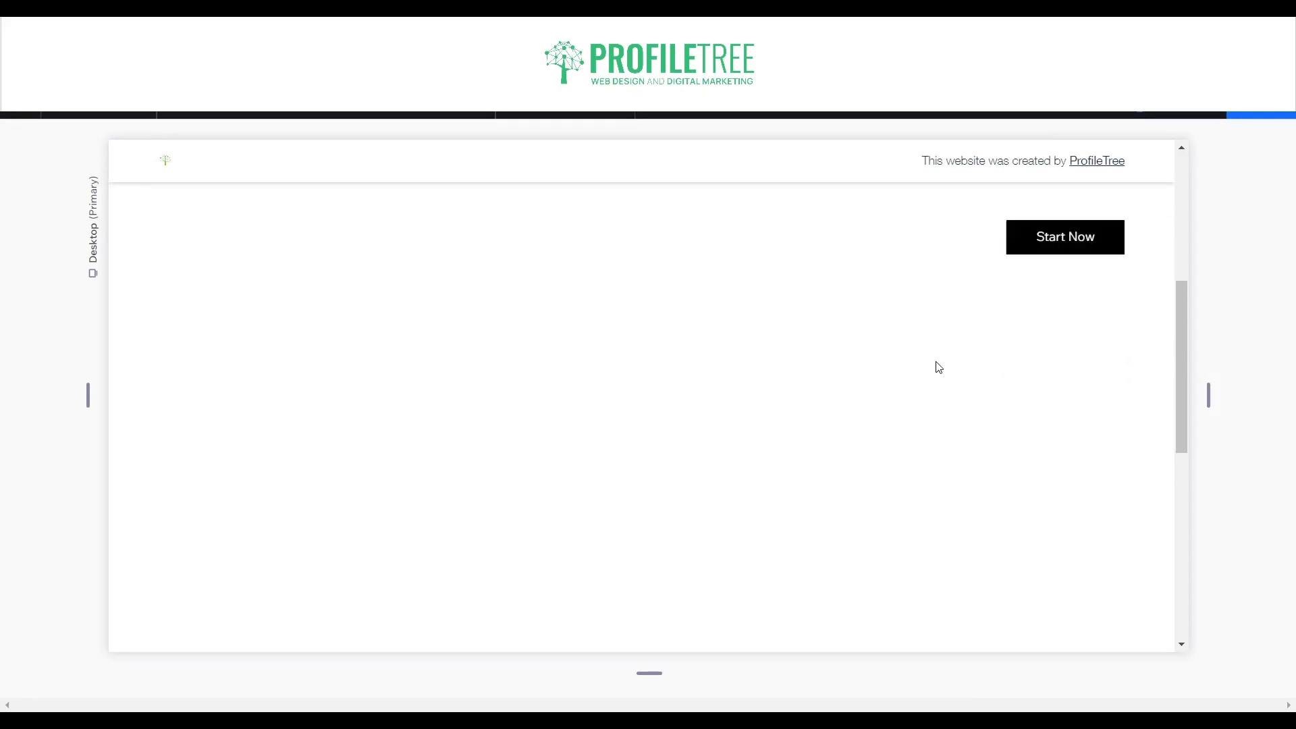
scroll(945, 368, "up", 2)
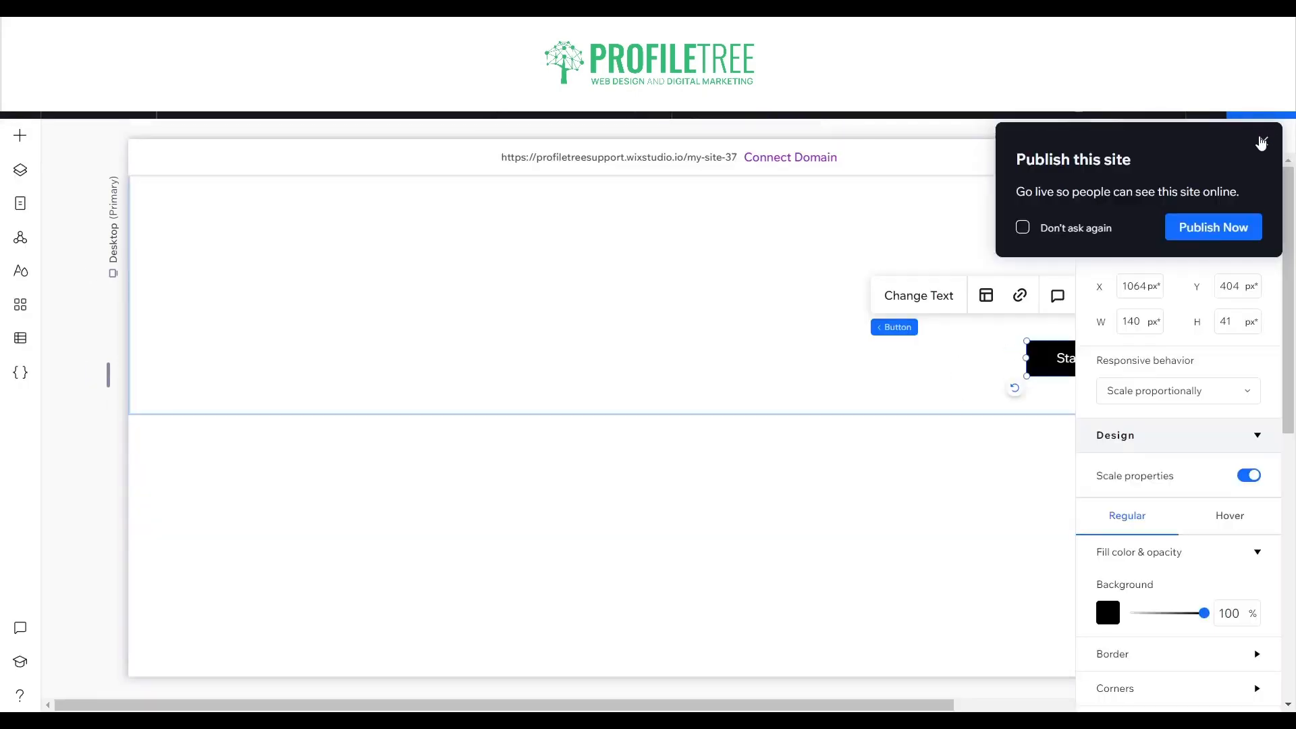
left_click(1261, 142)
Replace the Start Now button with a basic shape centred horizontally in the first blank section.
left_click(1066, 145)
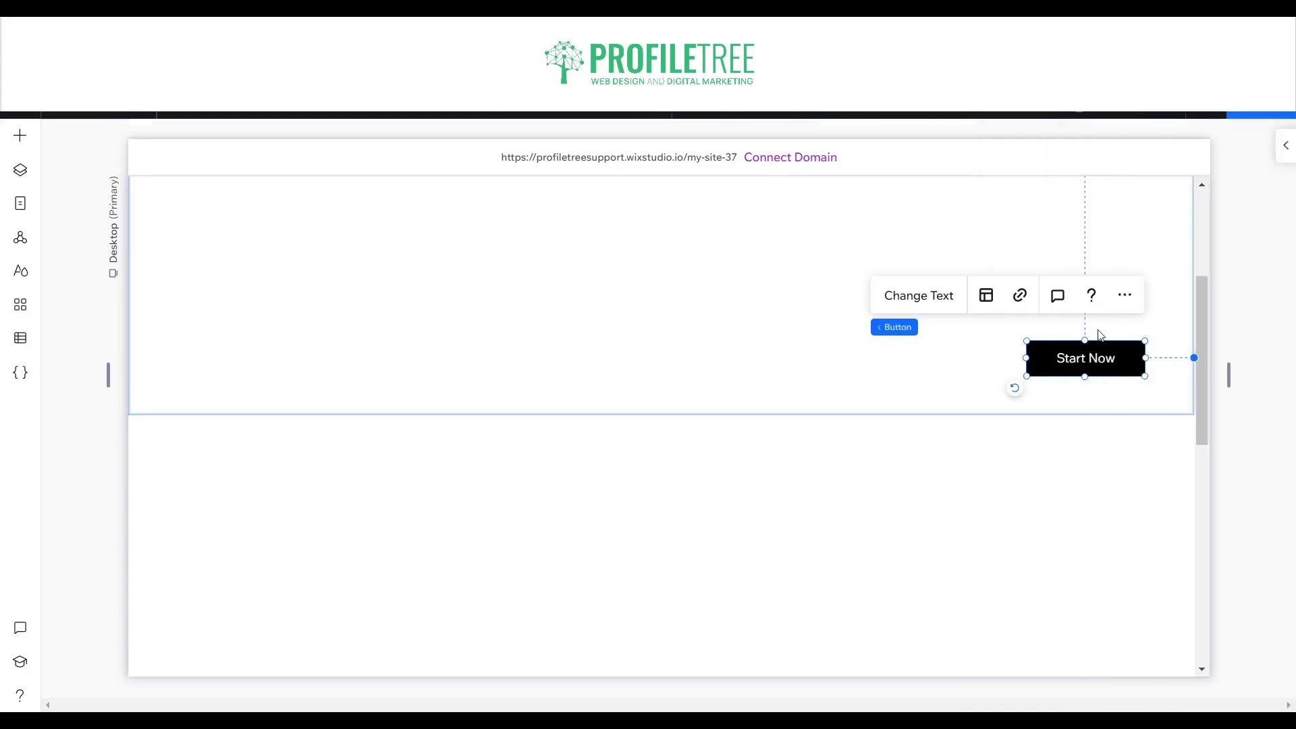
key("Delete")
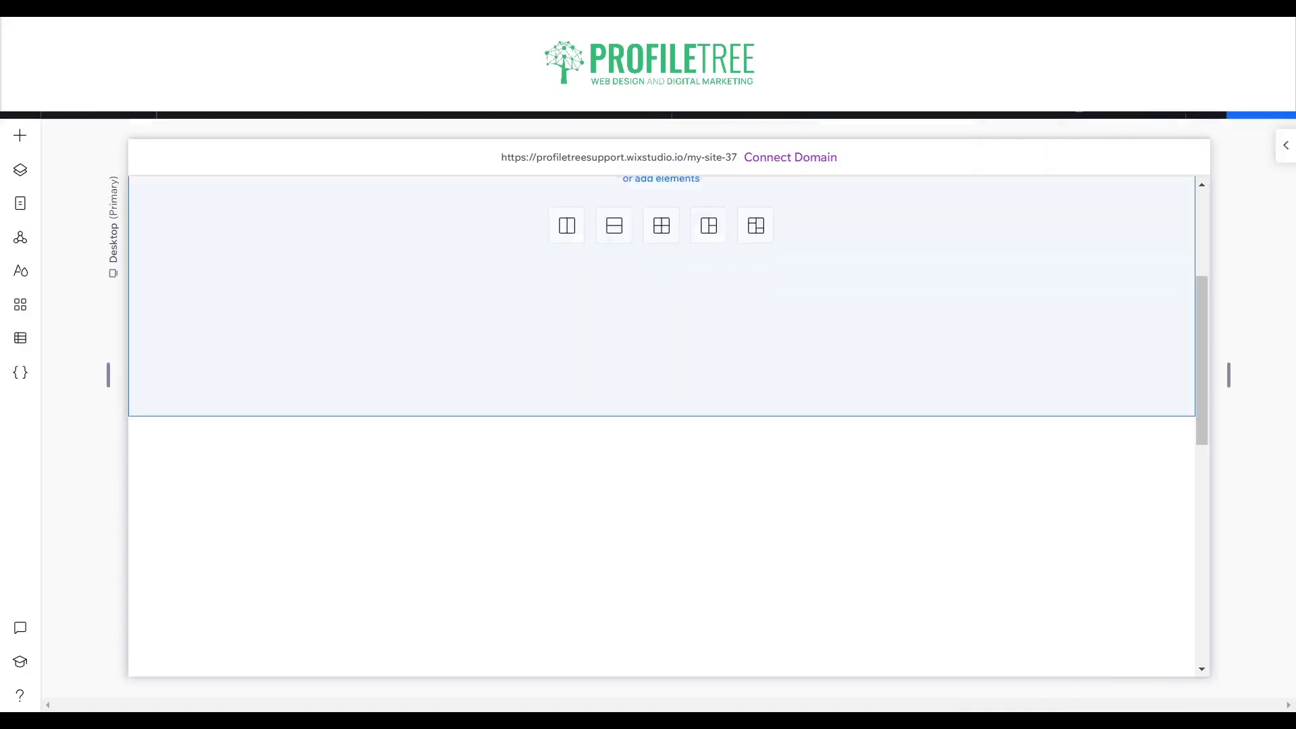
left_click(21, 143)
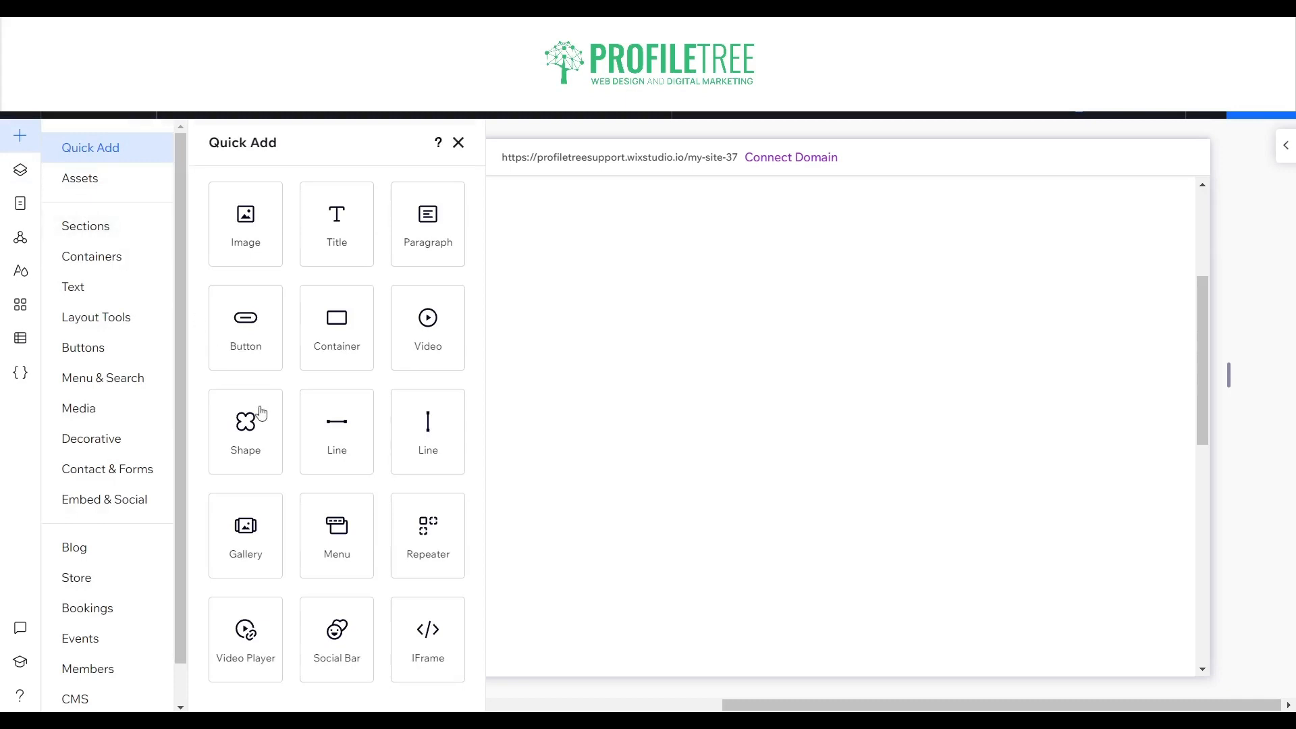
left_click_drag(261, 454, 662, 328)
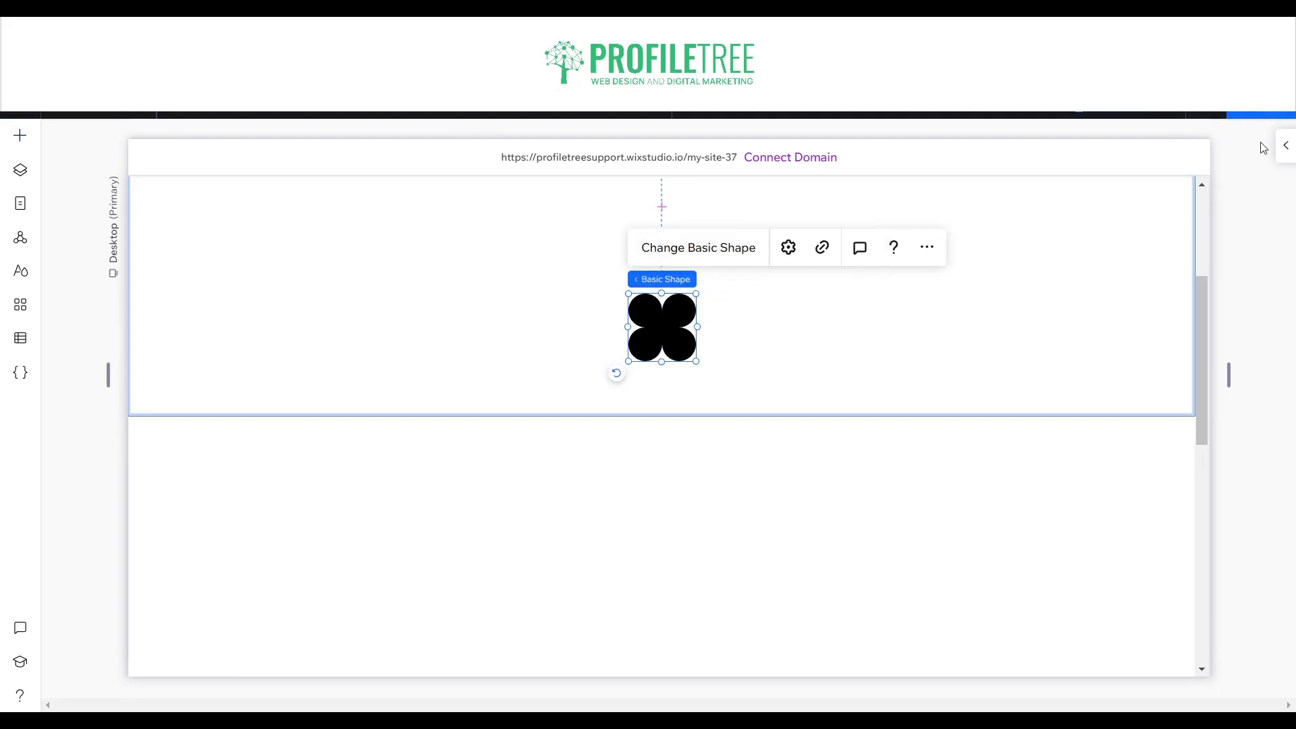
Set the basic shape's position type to Pinned.
left_click(1285, 145)
scroll(1179, 484, "down", 3)
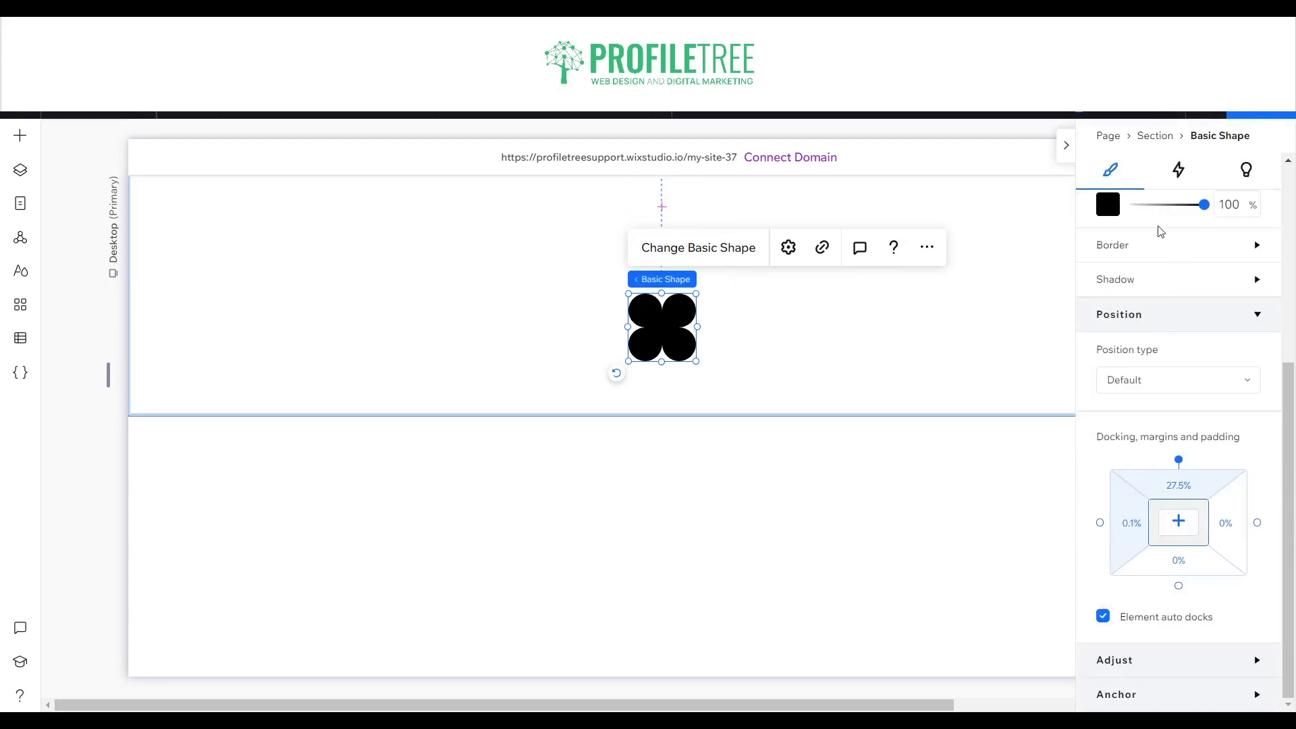
scroll(1161, 270, "up", 1)
left_click(1154, 477)
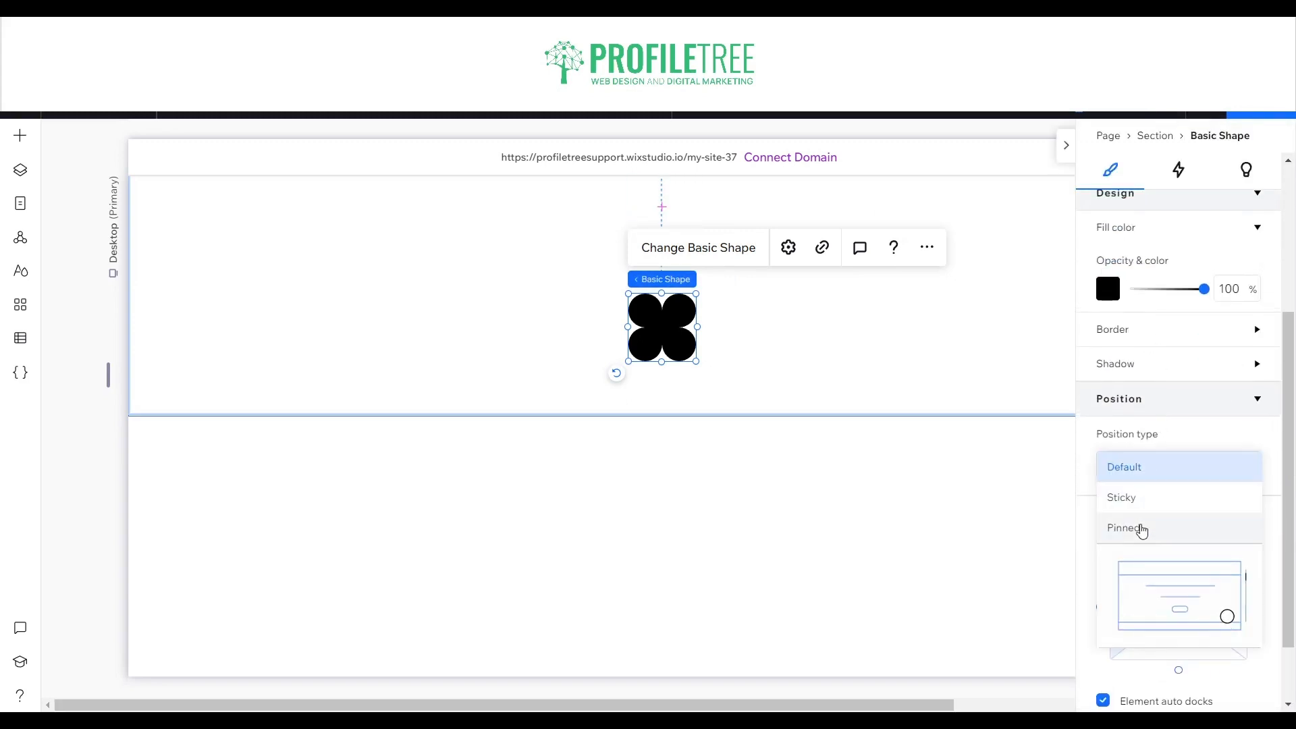
left_click(1141, 529)
left_click(1159, 551)
left_click(1157, 571)
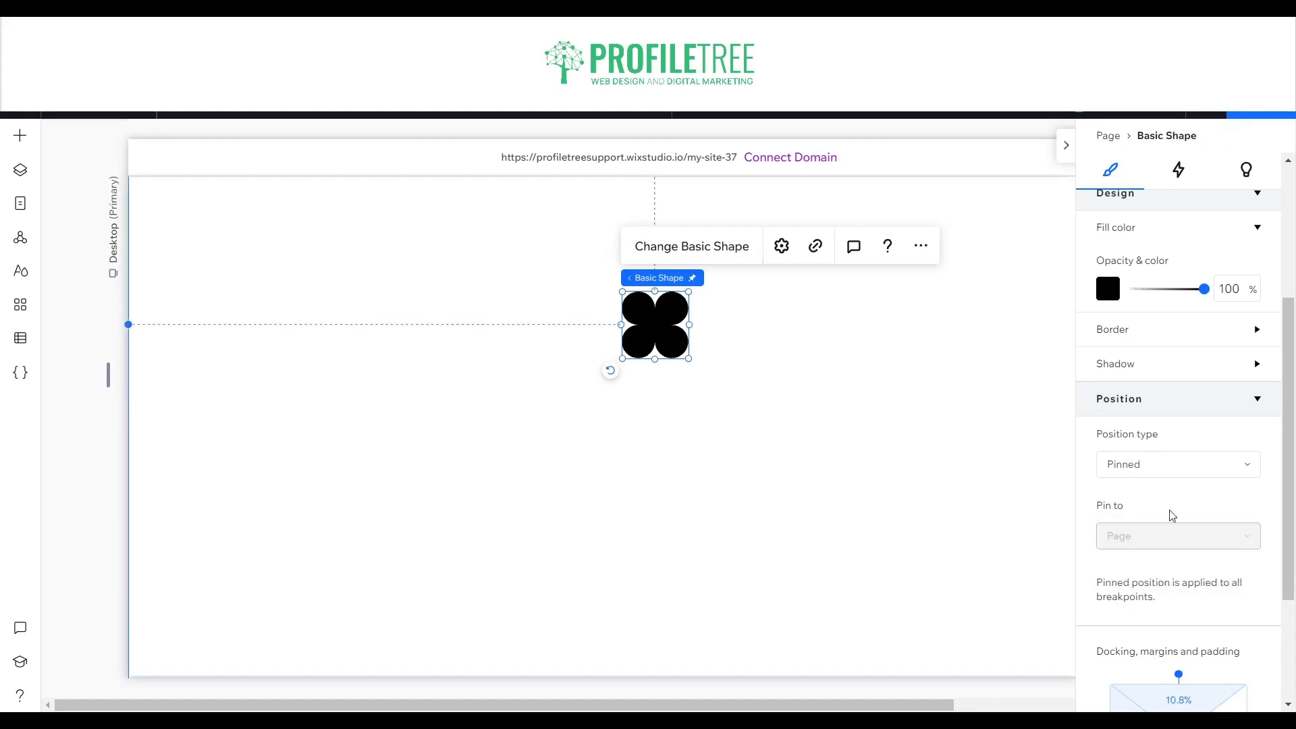
Preview the page to check how the pinned basic shape behaves while scrolling, then return to the editor and dismiss the publish prompt.
key("ctrl+p")
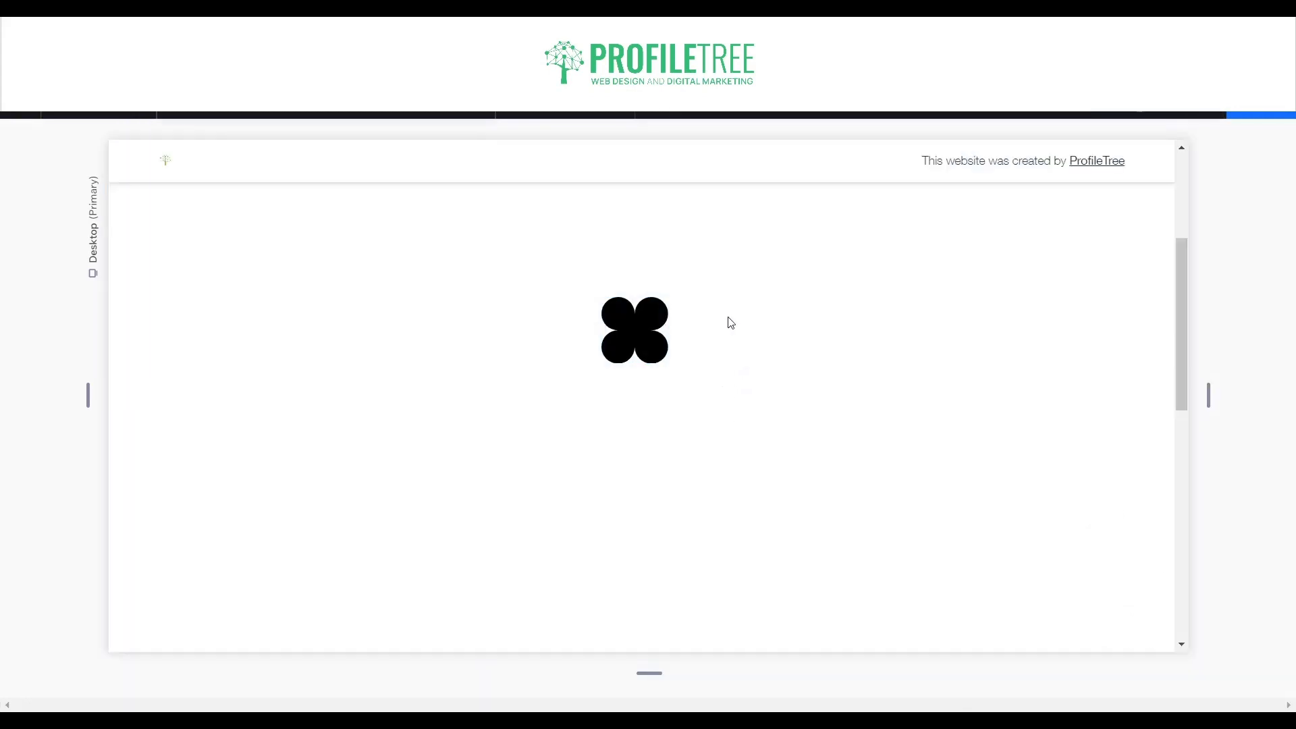
scroll(726, 321, "down", 3)
scroll(727, 325, "up", 5)
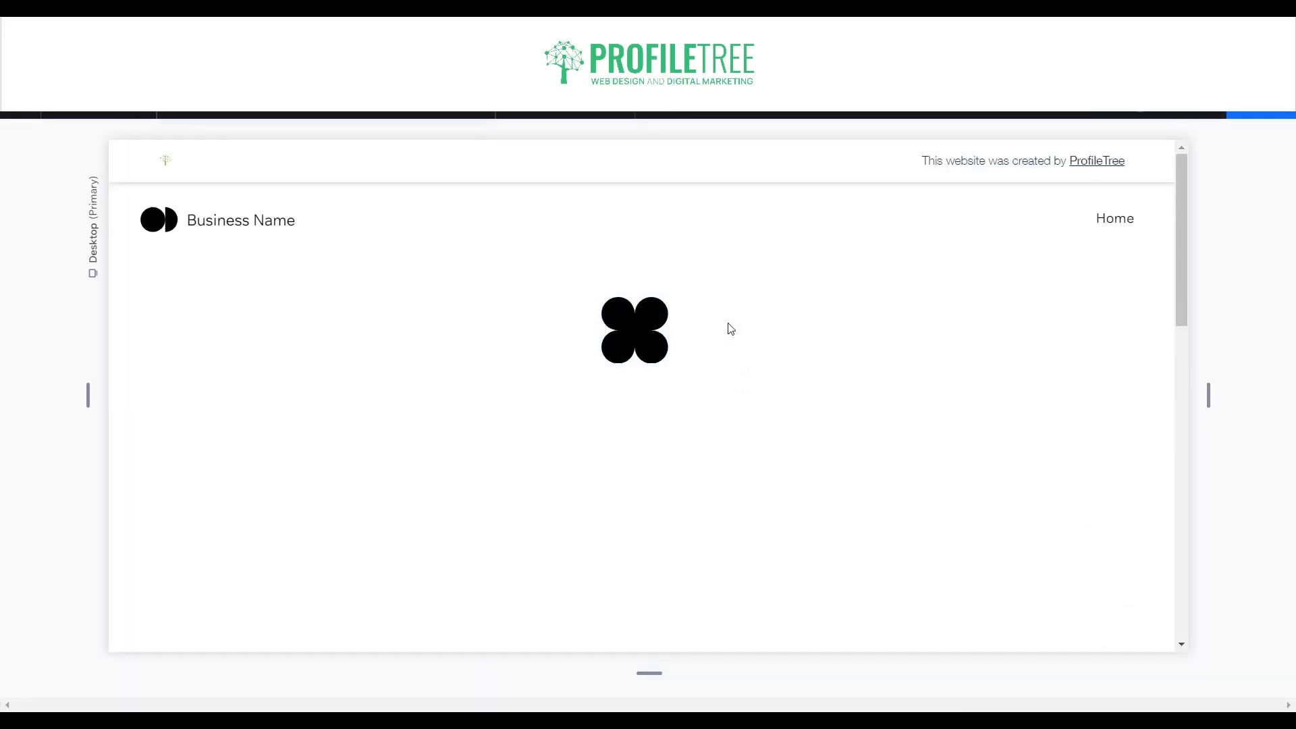
scroll(665, 297, "down", 5)
scroll(659, 301, "down", 3)
scroll(706, 327, "up", 6)
key("ctrl+p")
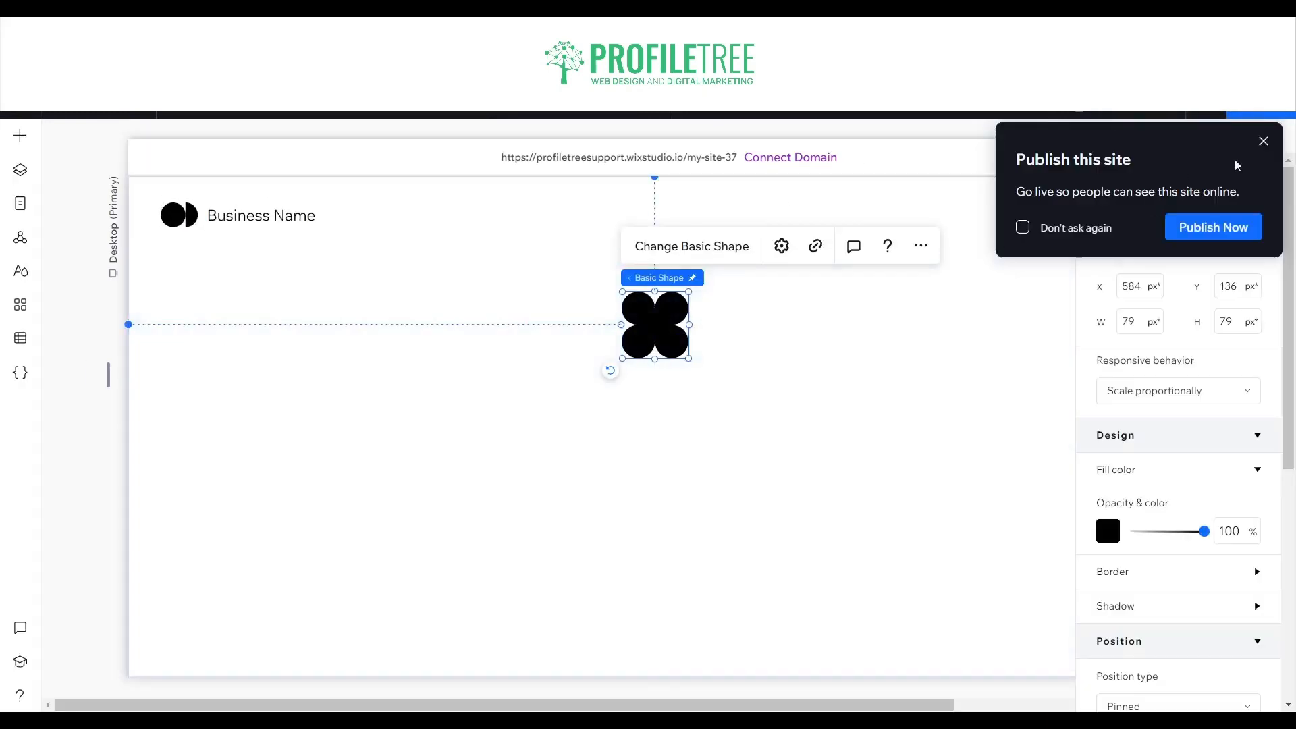
left_click(1263, 143)
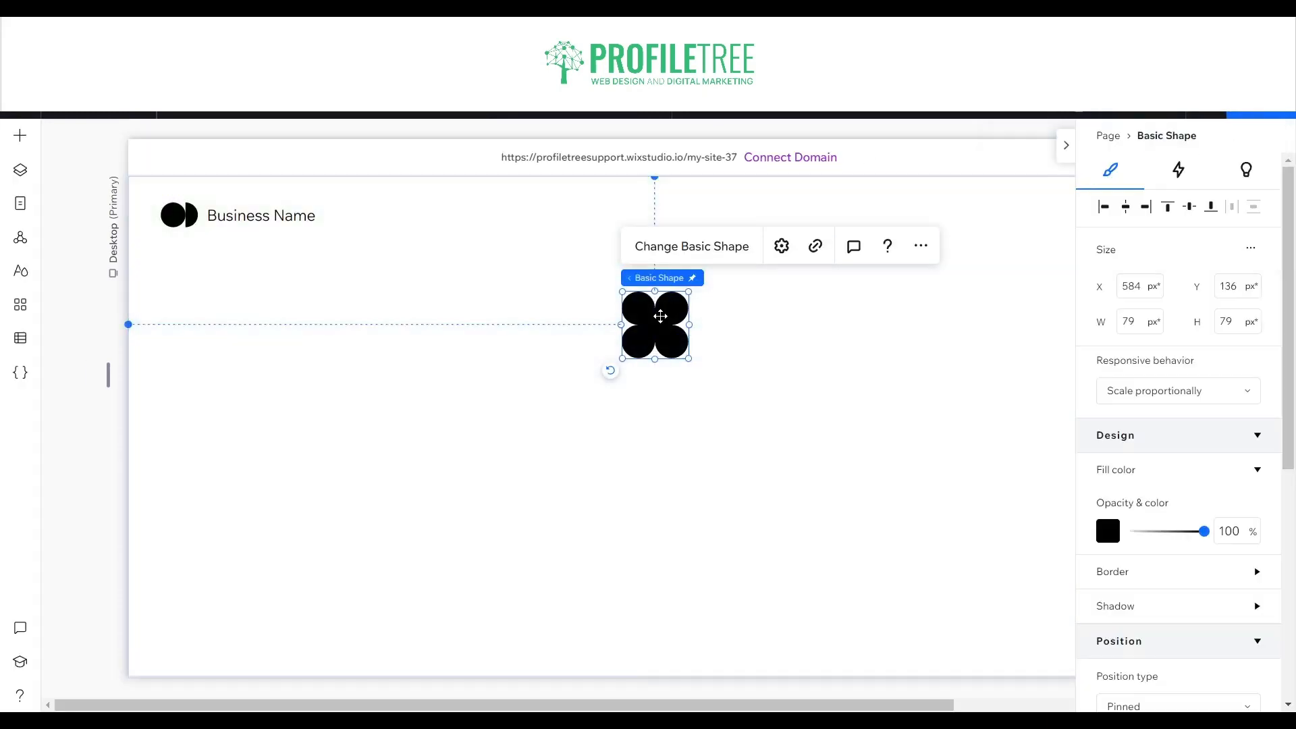
Replace the basic shape with the Color, Price, Size and Collection accordion at the upper right of the first blank section.
key("Delete")
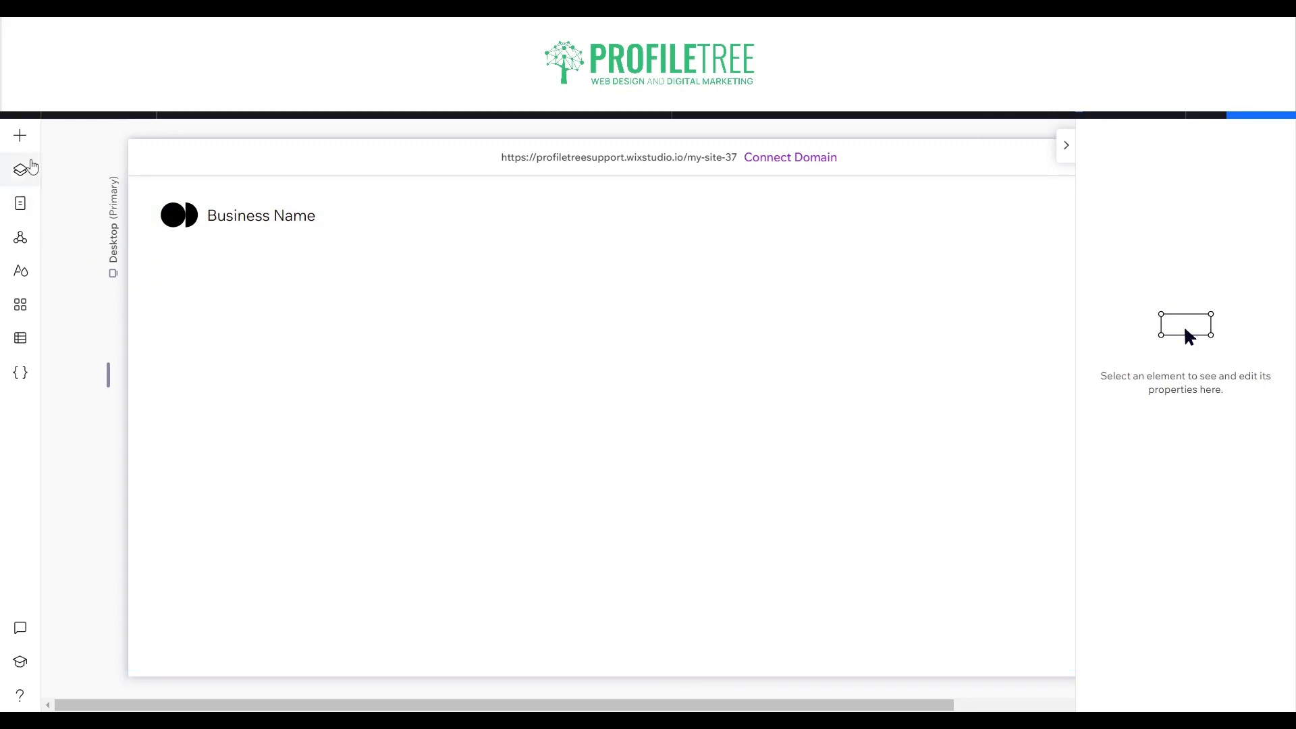
left_click(21, 136)
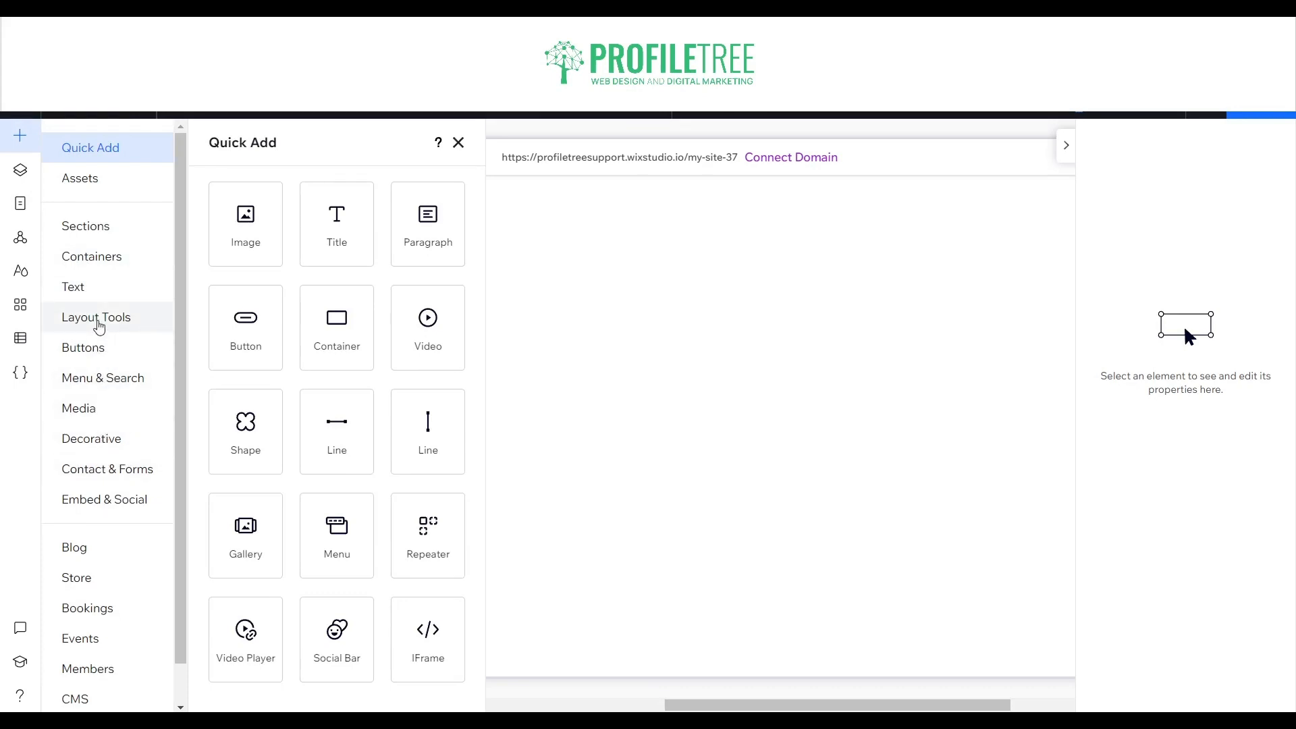
left_click(99, 327)
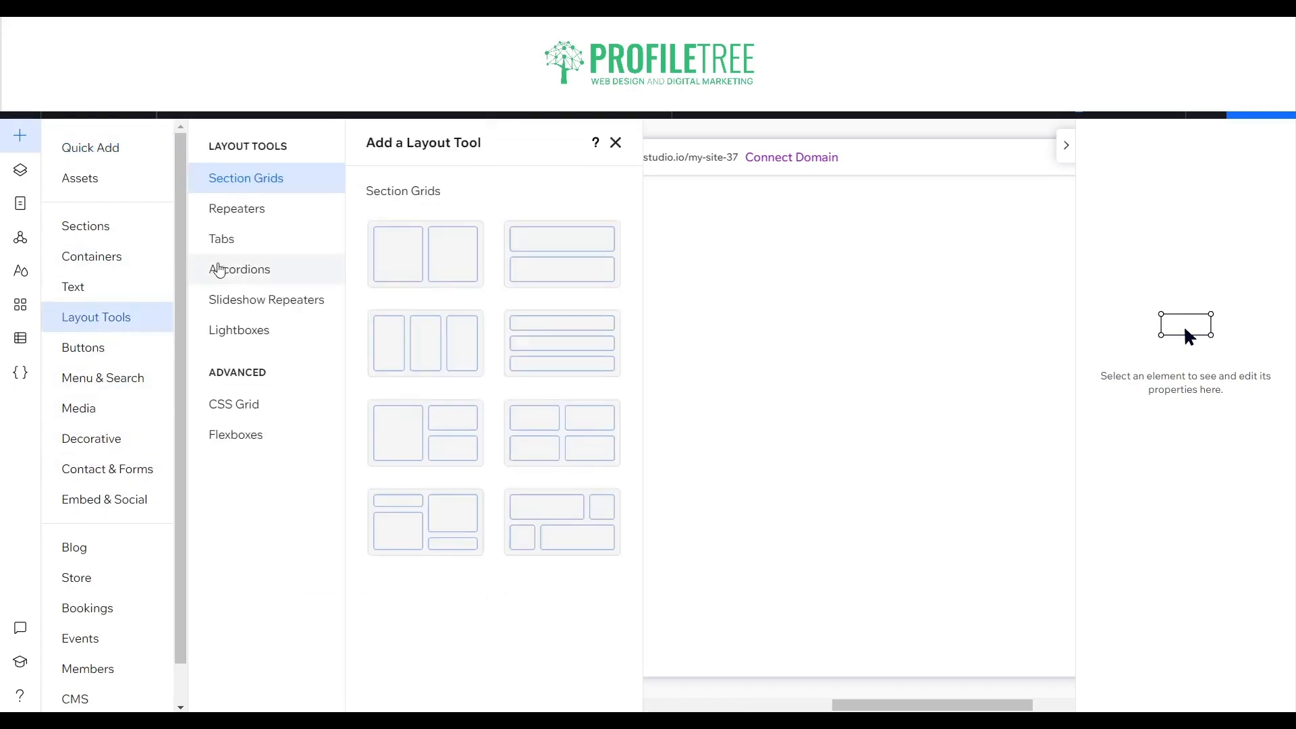
left_click(233, 279)
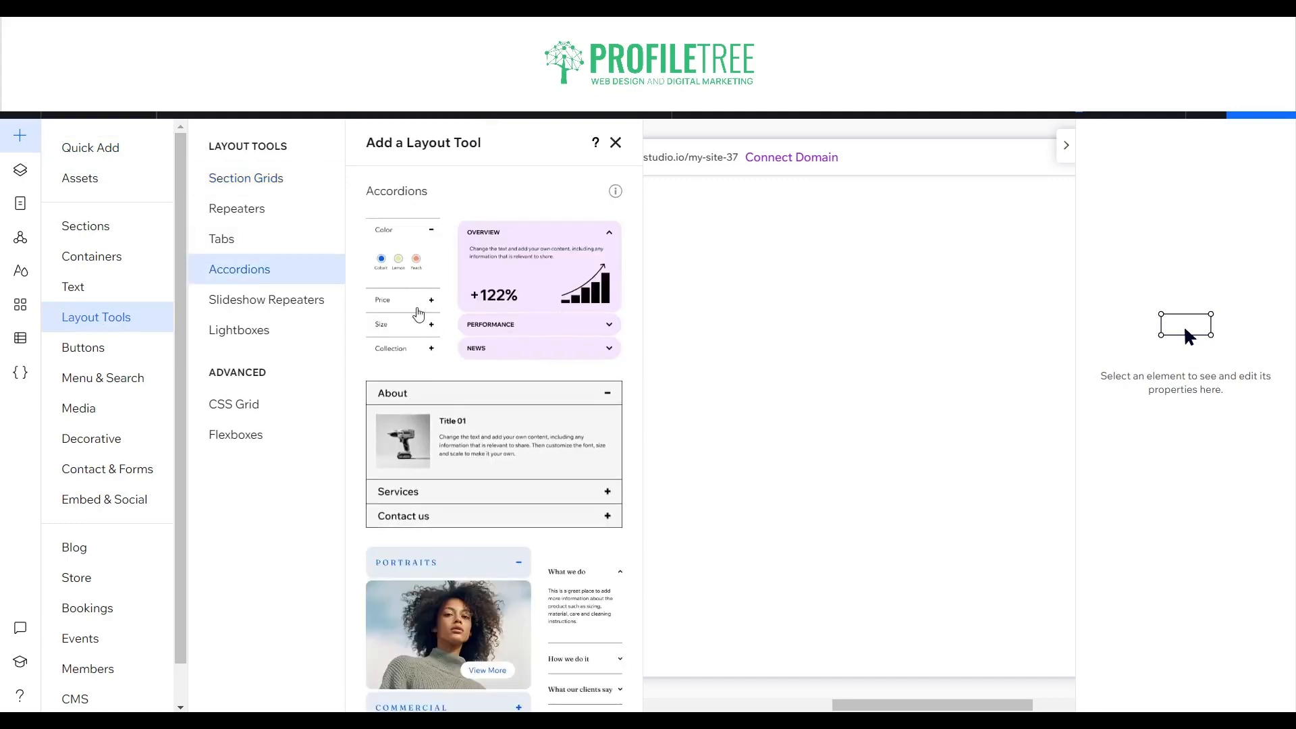
left_click_drag(420, 305, 943, 354)
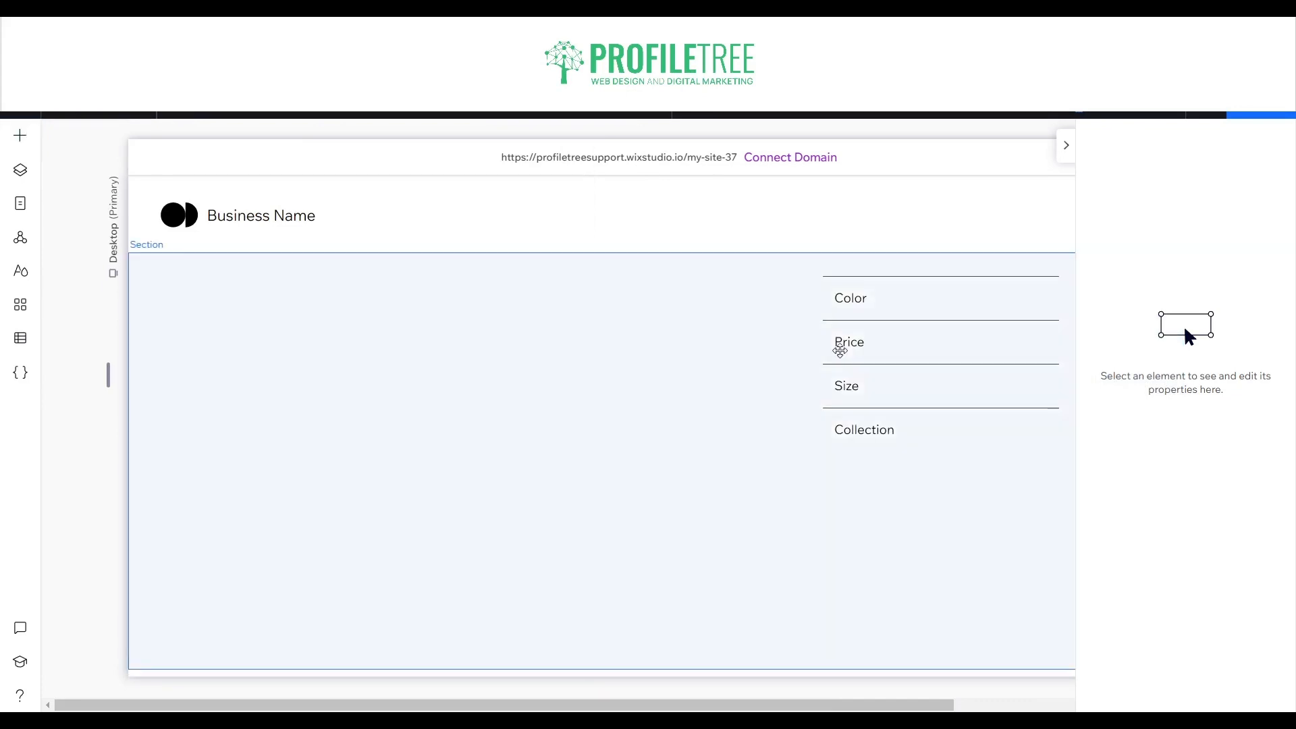
left_click(878, 344)
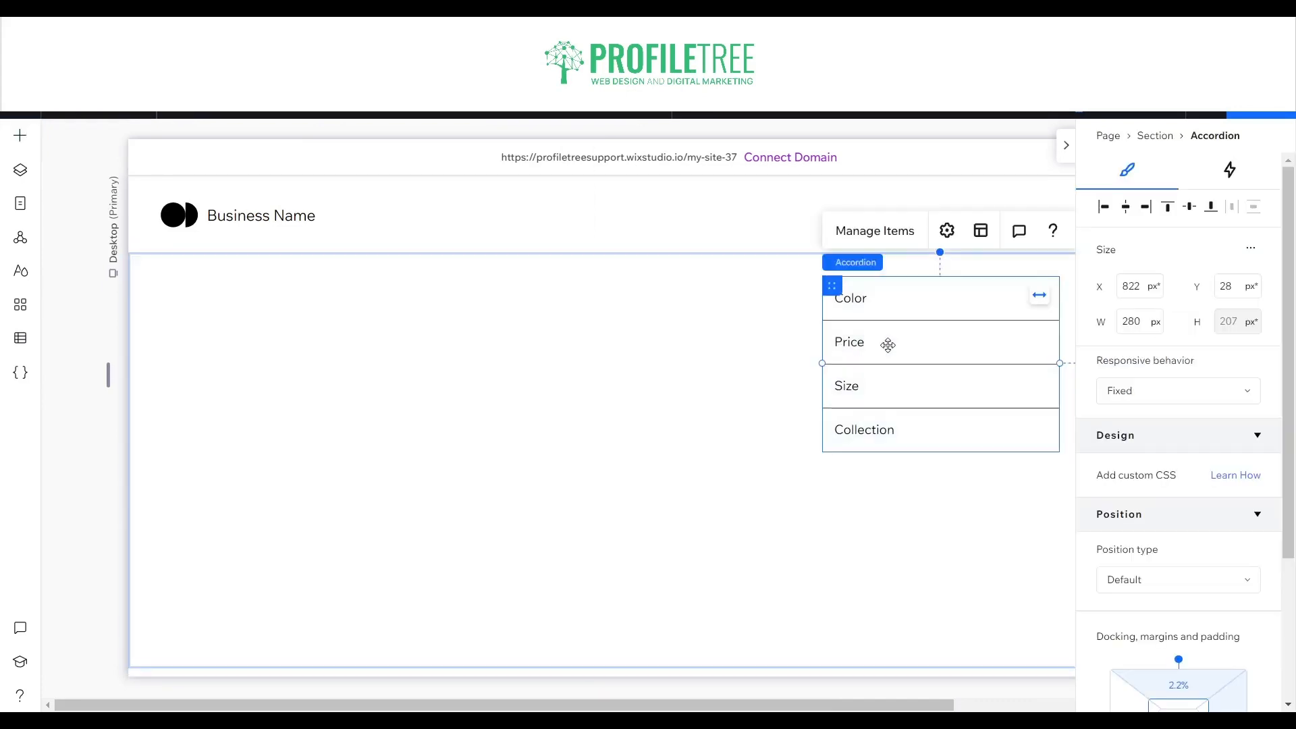
left_click(1070, 151)
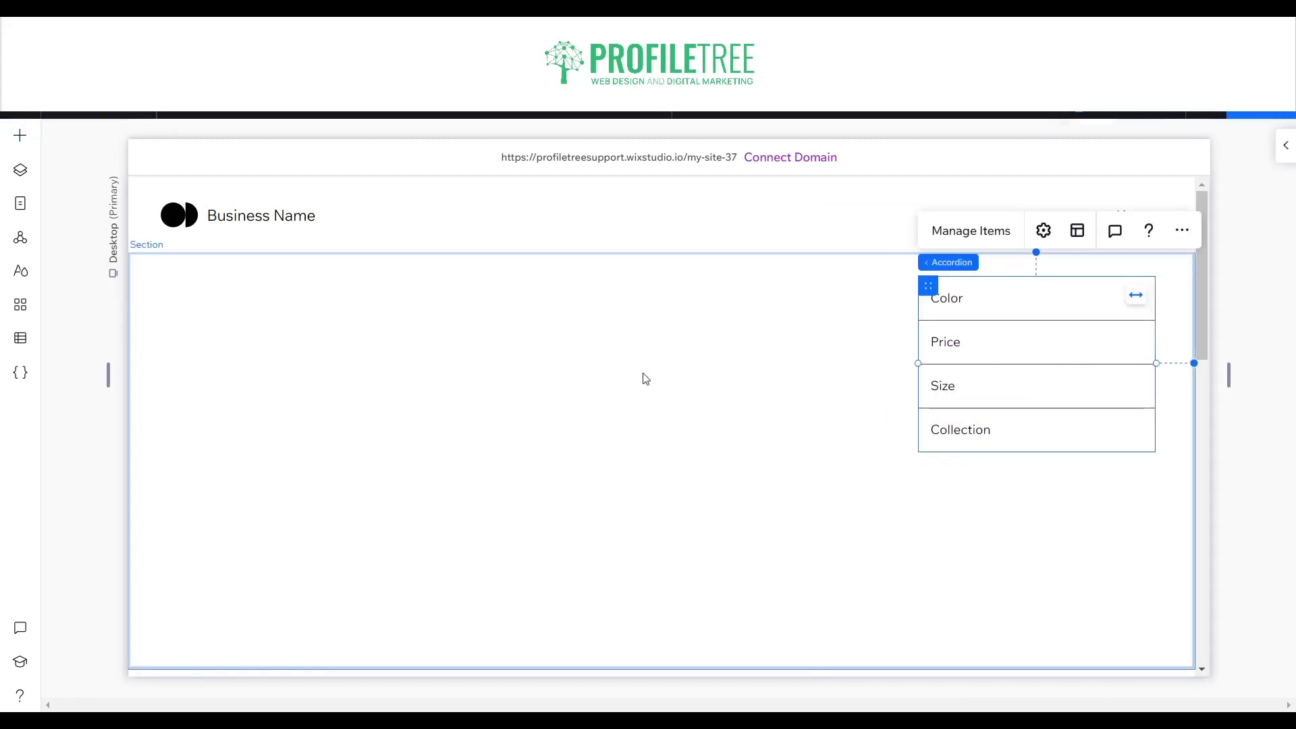
Set the height of the section containing the accordion to 1200 px.
scroll(607, 378, "down", 4)
scroll(675, 433, "up", 1)
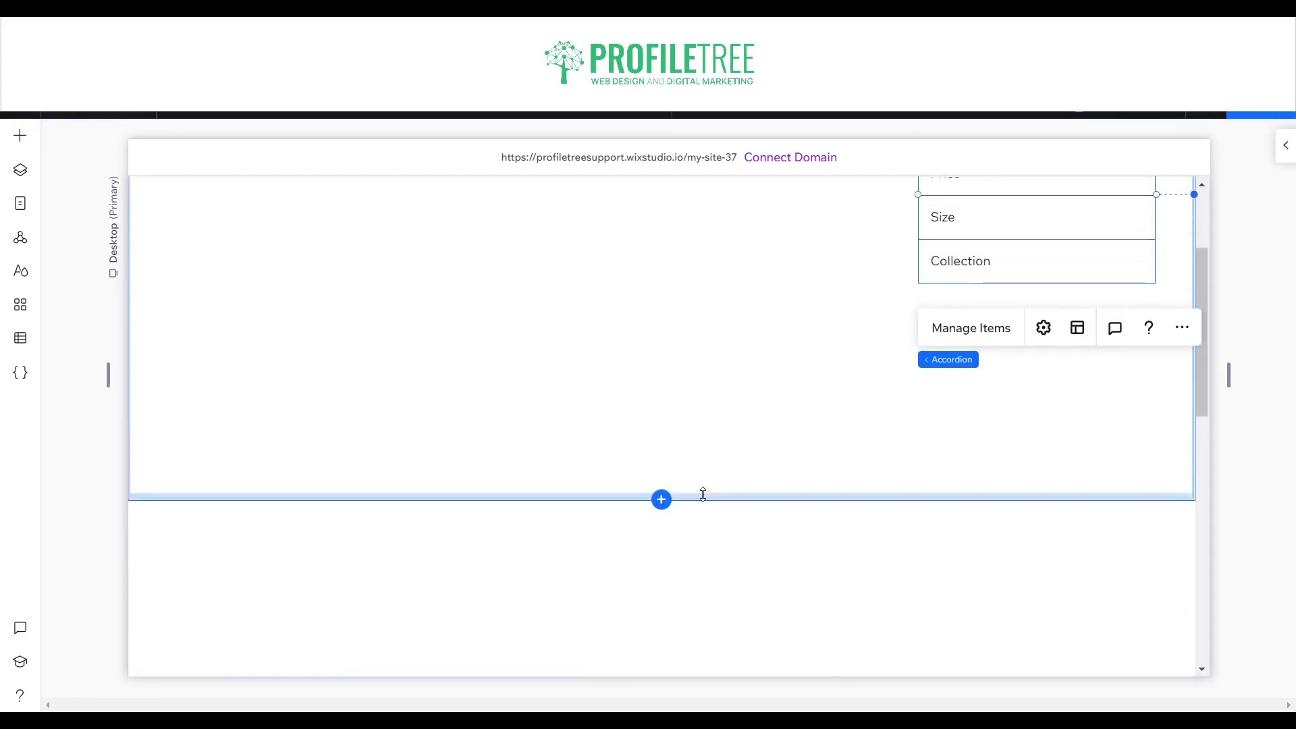
left_click(682, 428)
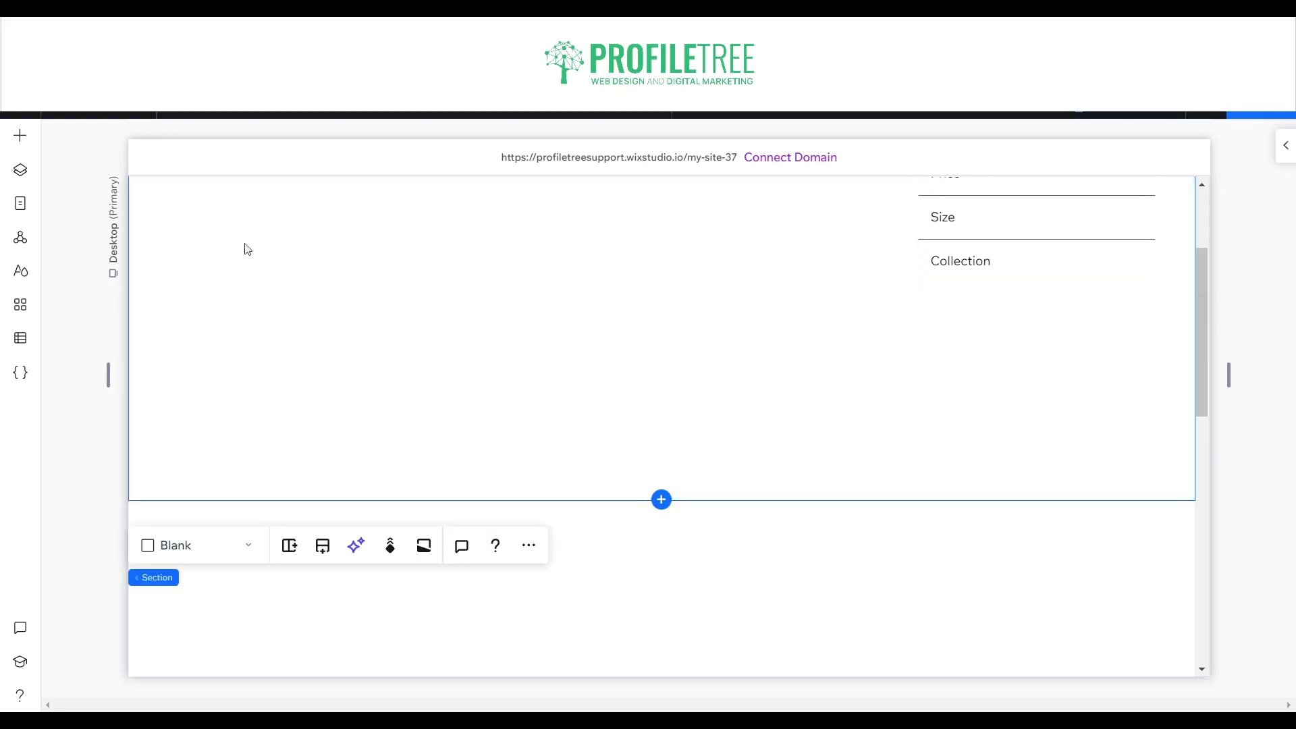
left_click(22, 172)
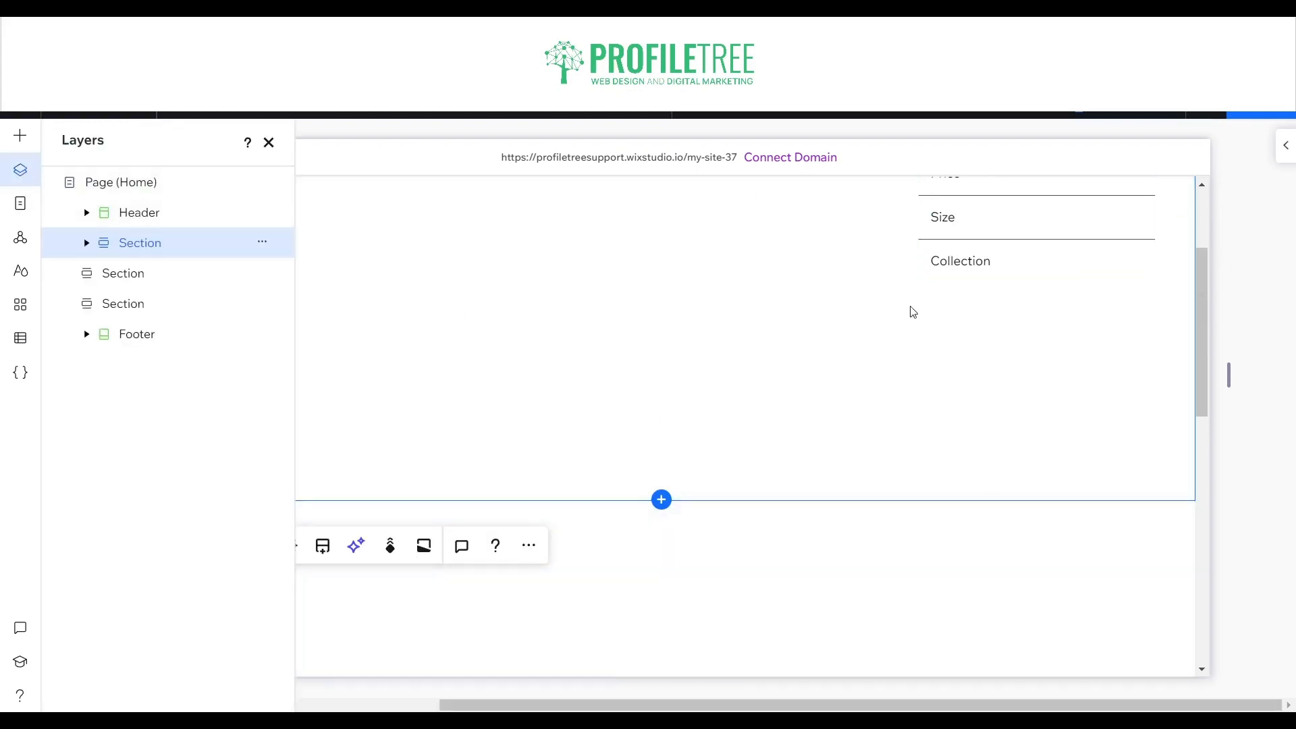
left_click(1286, 145)
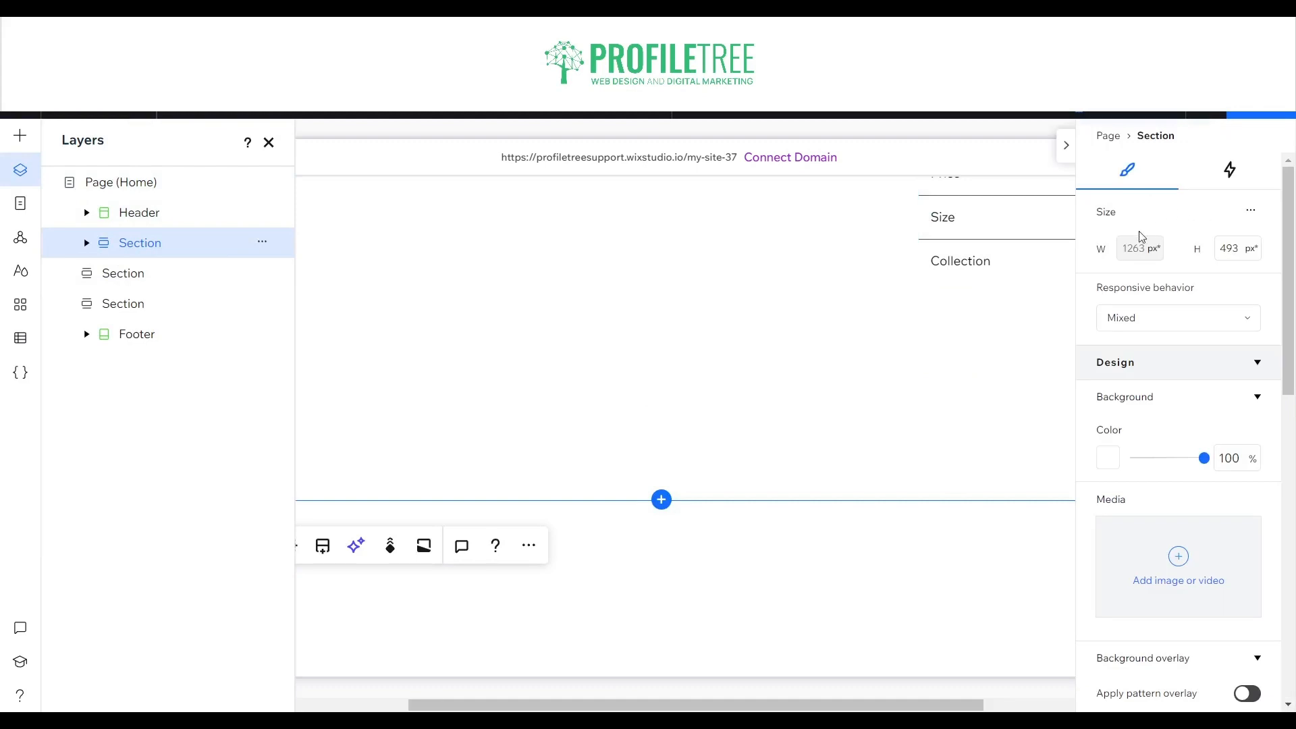
double_click(1230, 248)
type("1200")
left_click(937, 415)
left_click(621, 440)
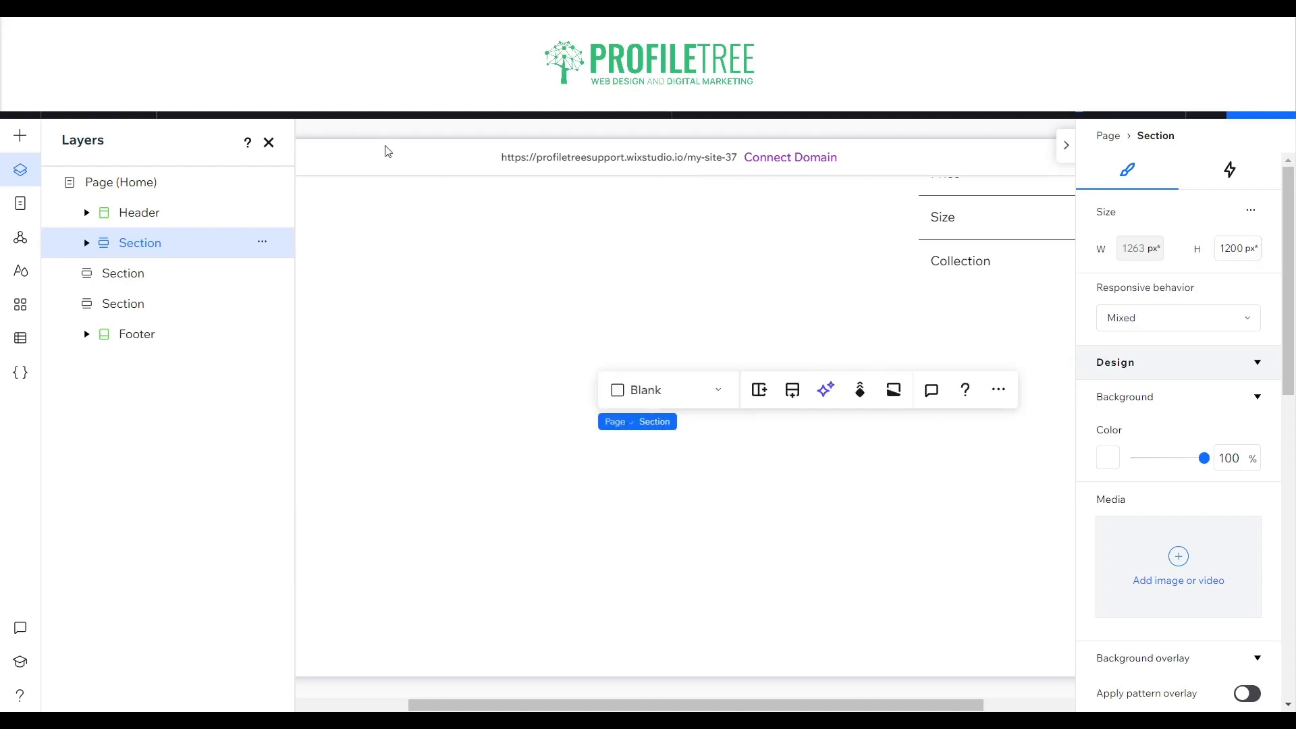
left_click(269, 144)
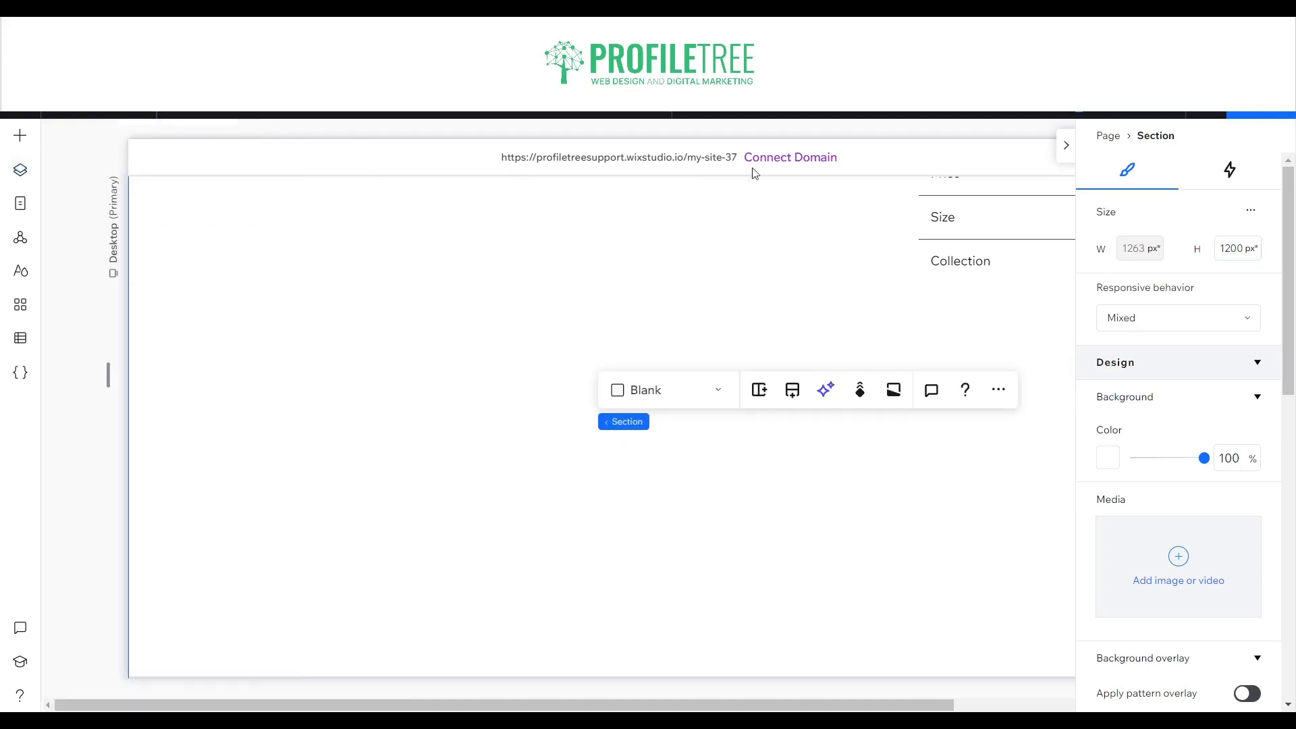
left_click(1066, 145)
Set the accordion's position type to Sticky with Stick to kept at Top, dismissing the publishing error dialog.
scroll(1024, 317, "up", 3)
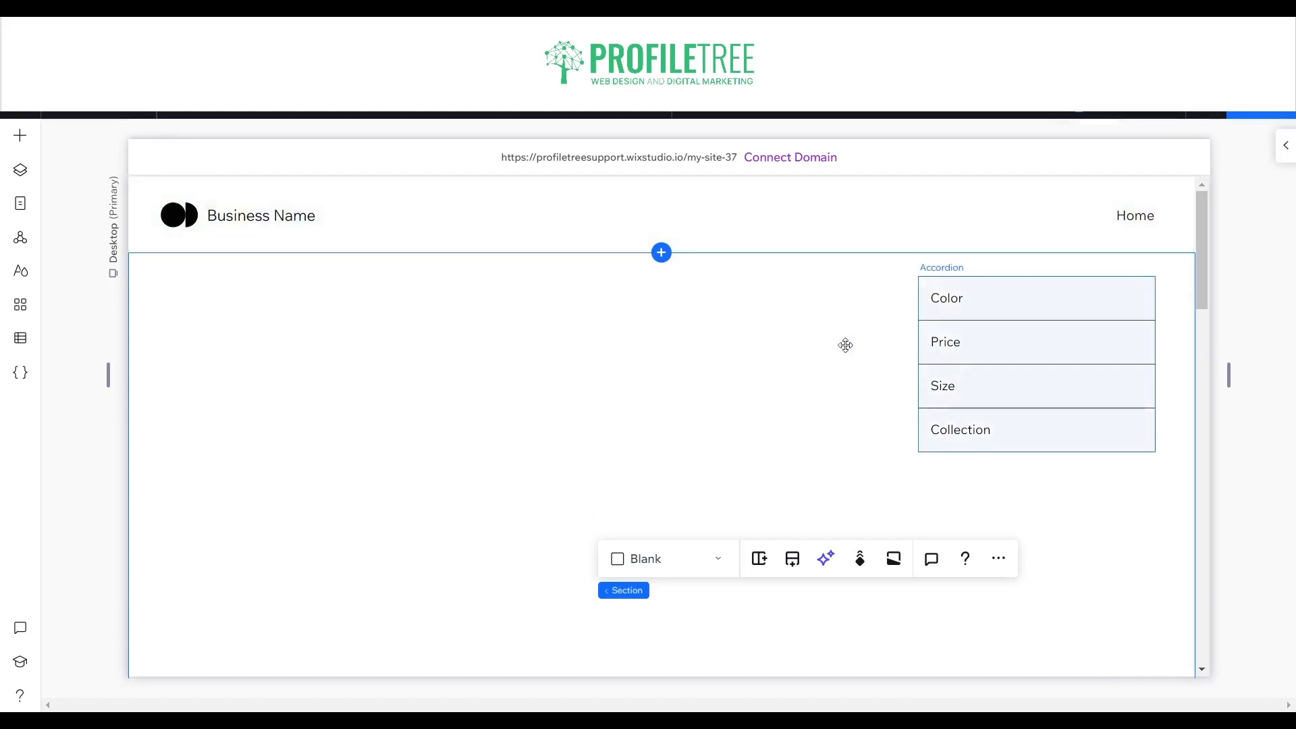
left_click(1065, 331)
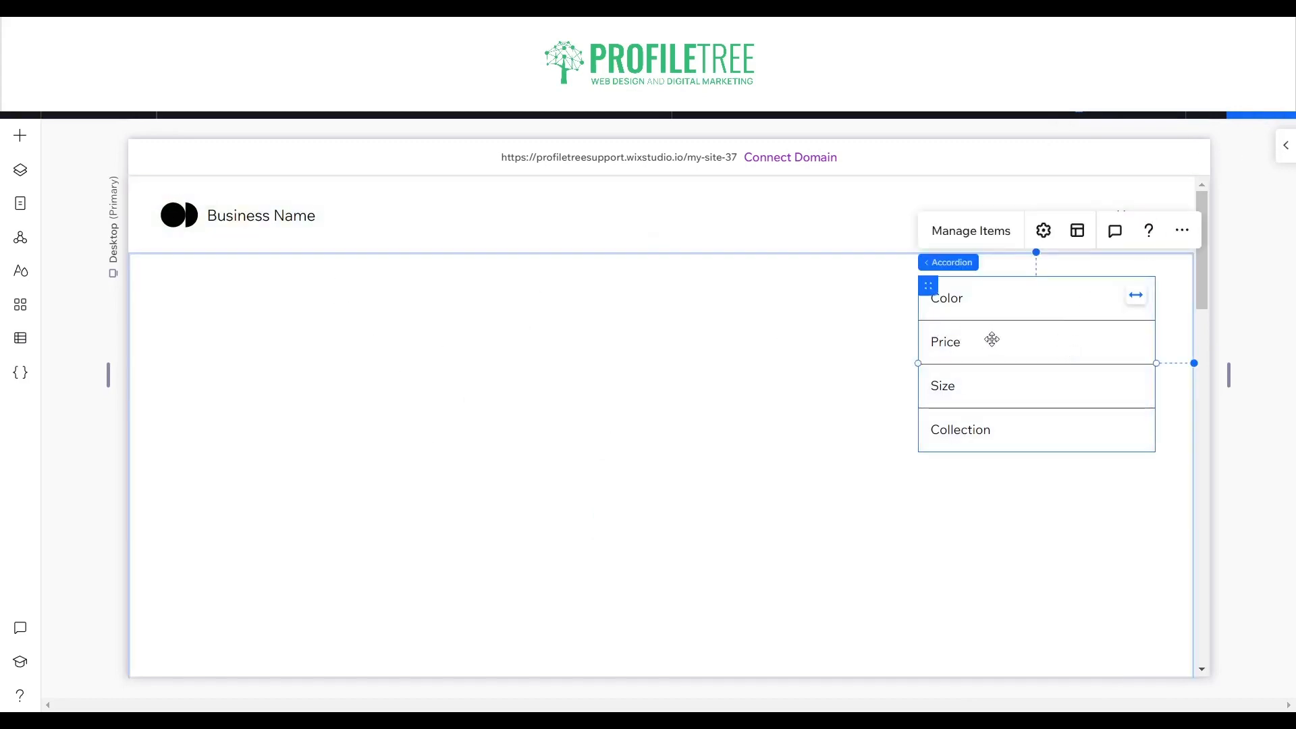
left_click(1285, 145)
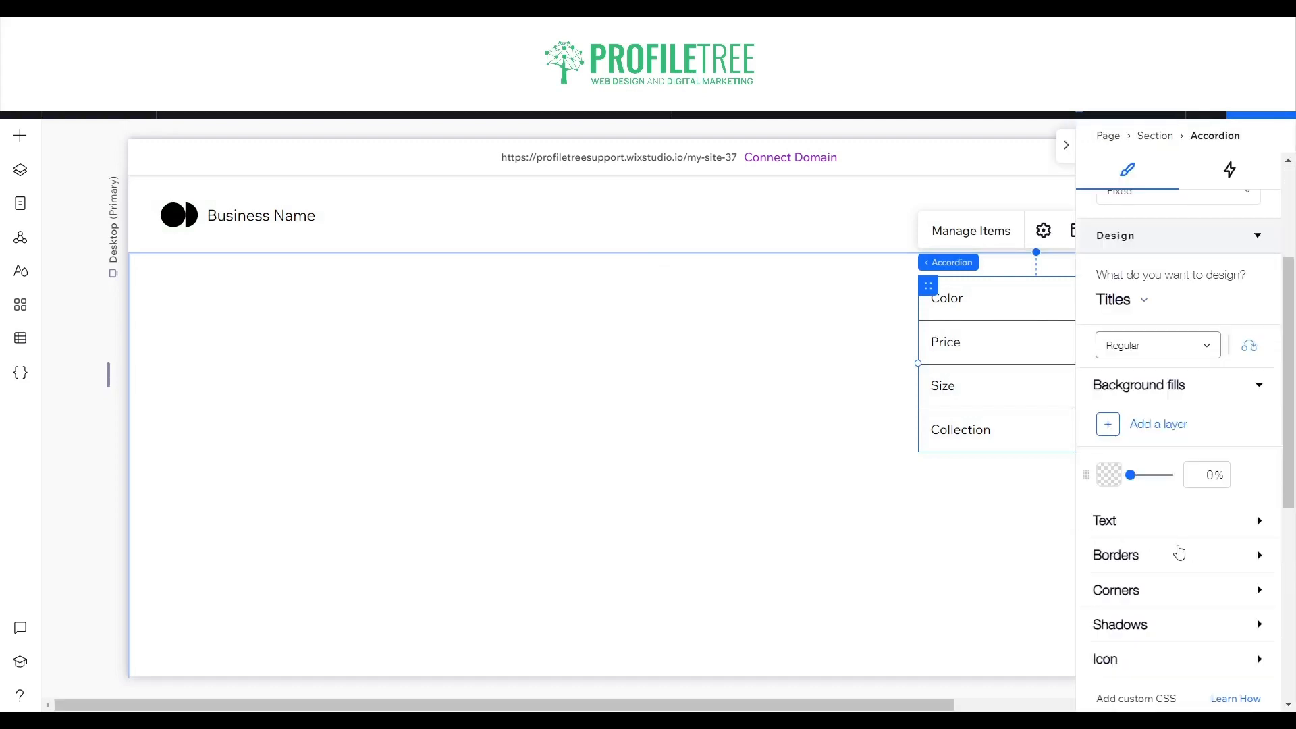
scroll(1157, 365, "down", 4)
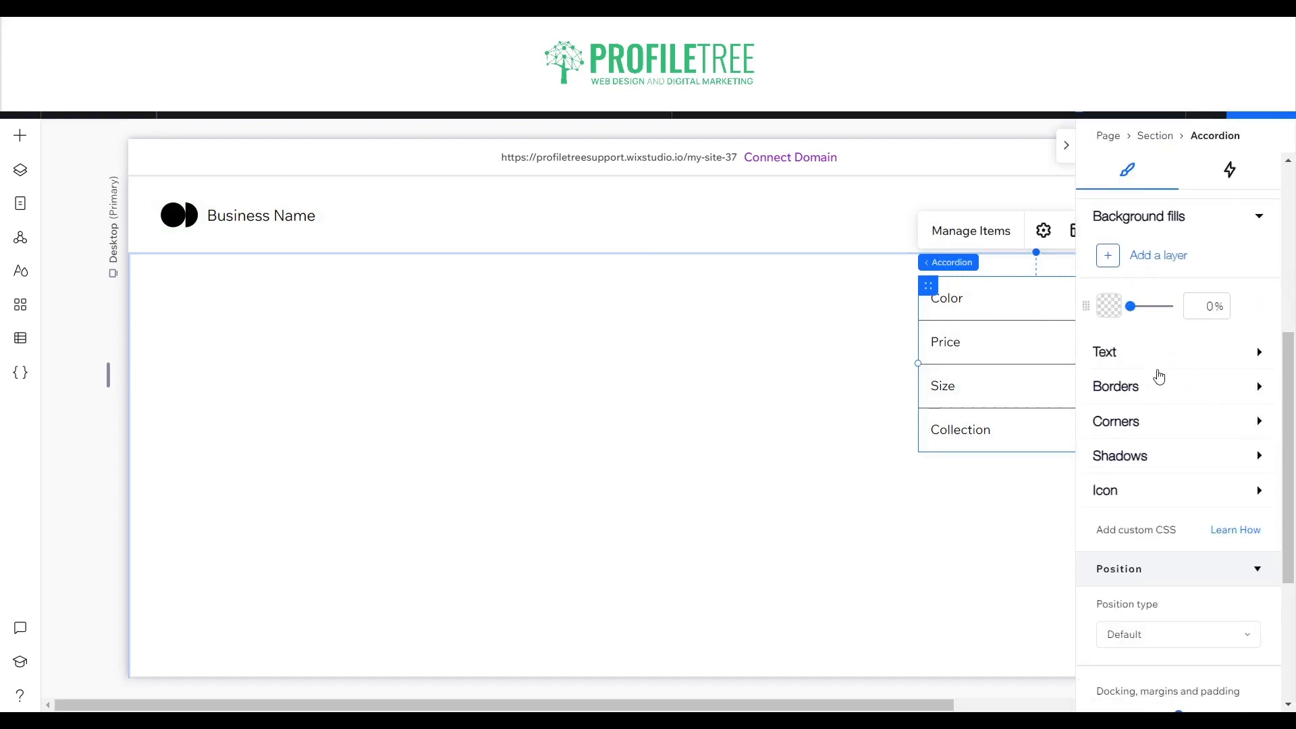
scroll(1144, 463, "down", 3)
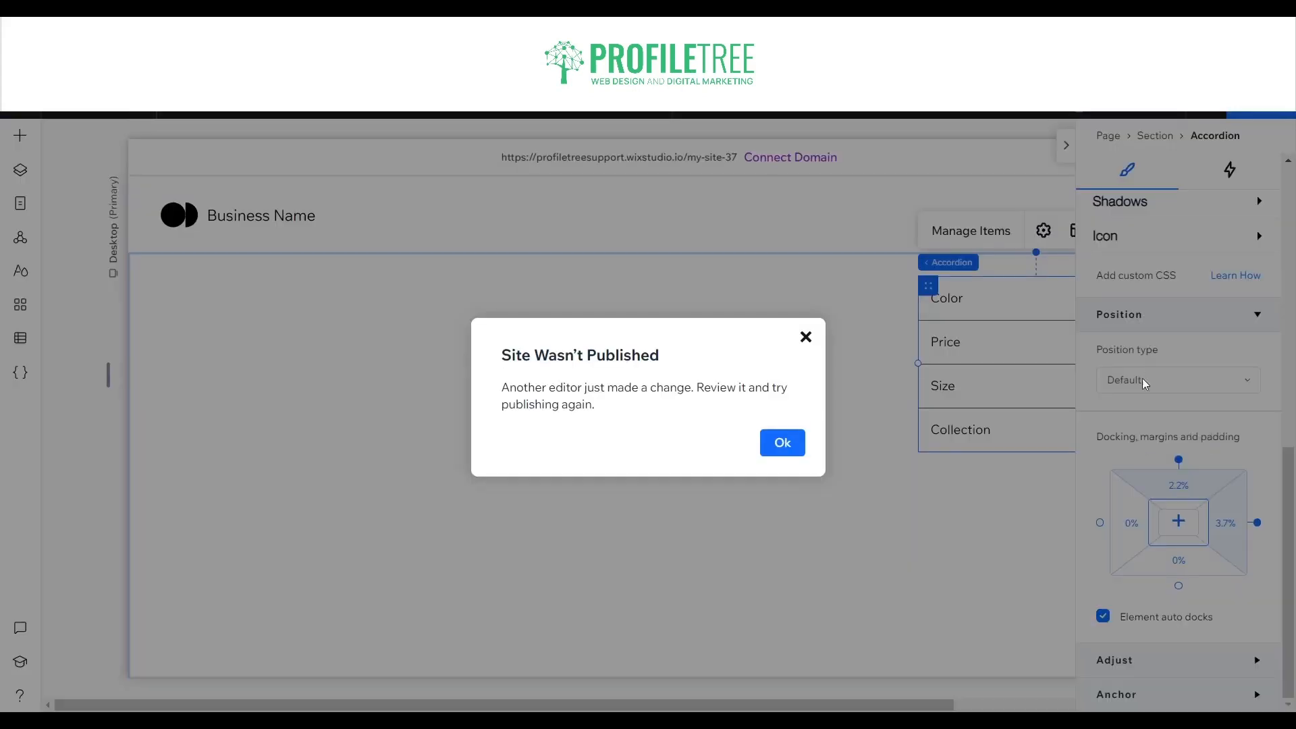
left_click(806, 337)
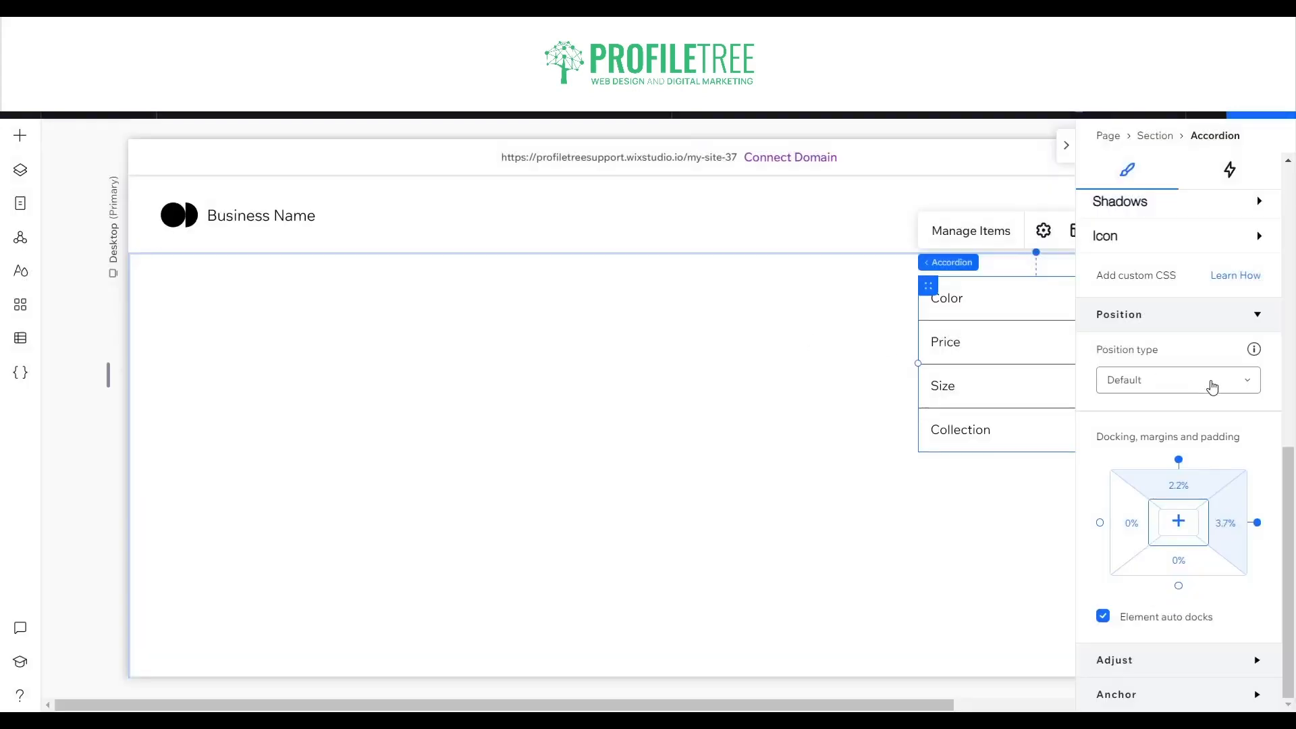
left_click(1212, 386)
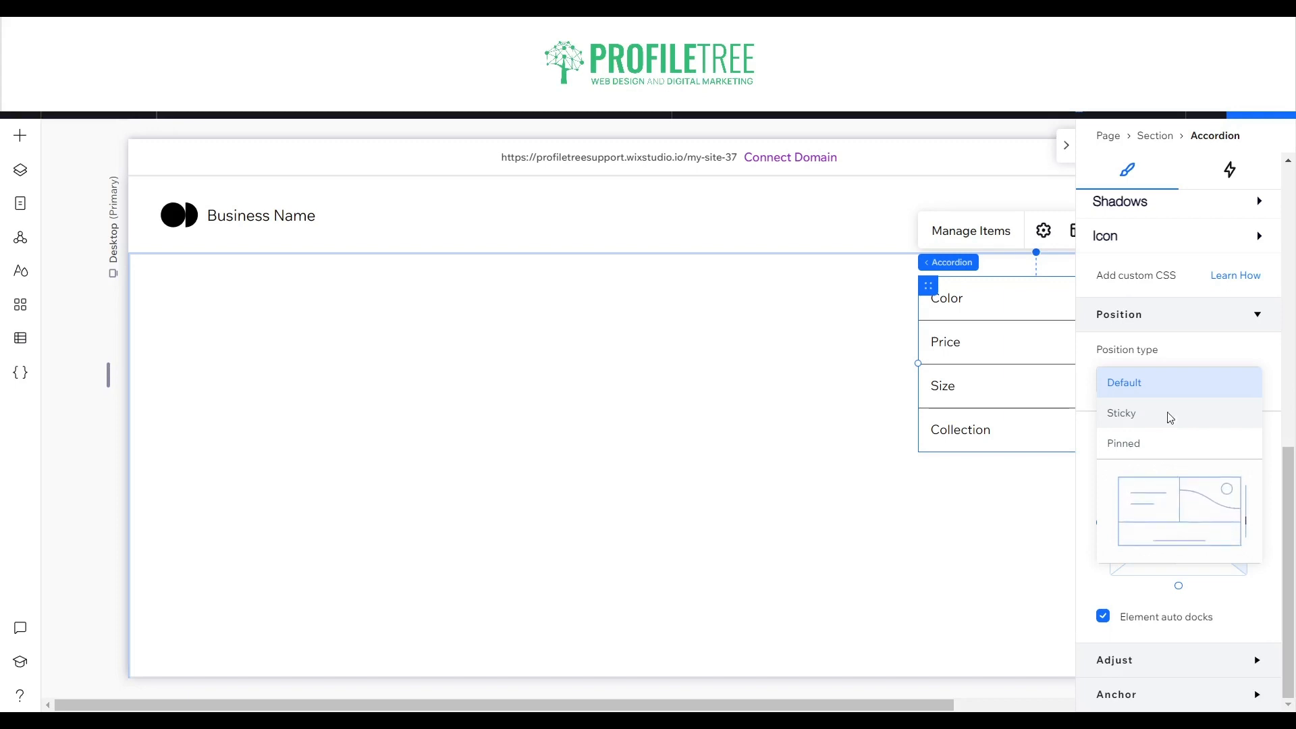
left_click(1169, 416)
left_click(1150, 457)
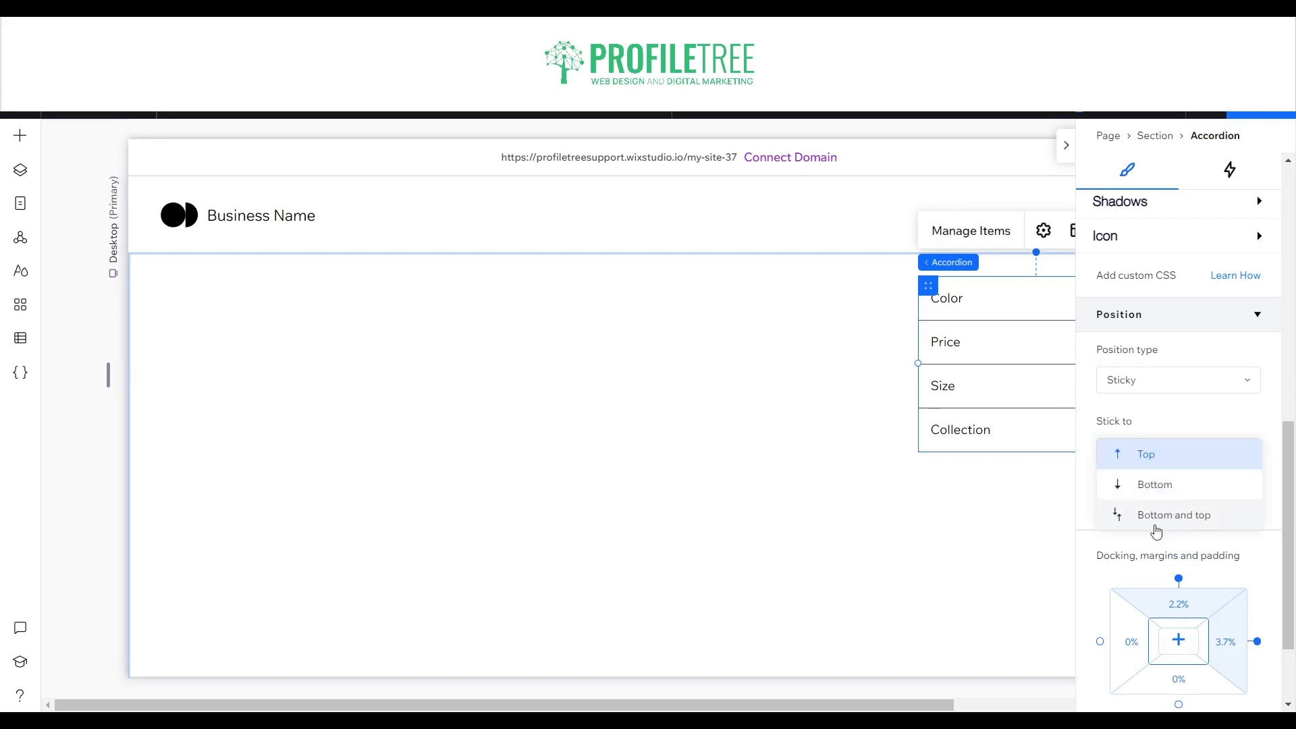
left_click(897, 558)
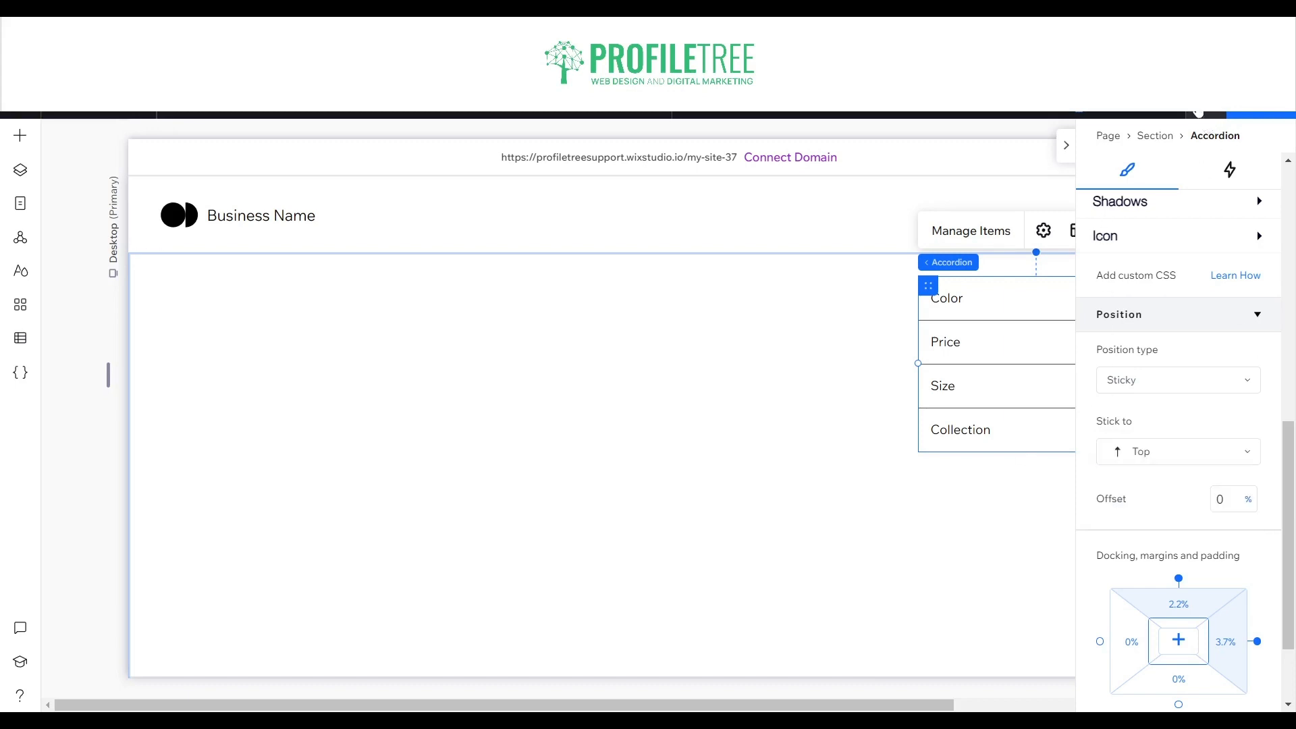
Preview the page to check how the sticky accordion behaves while scrolling, then return to the editor and dismiss the publish prompt.
left_click(1199, 113)
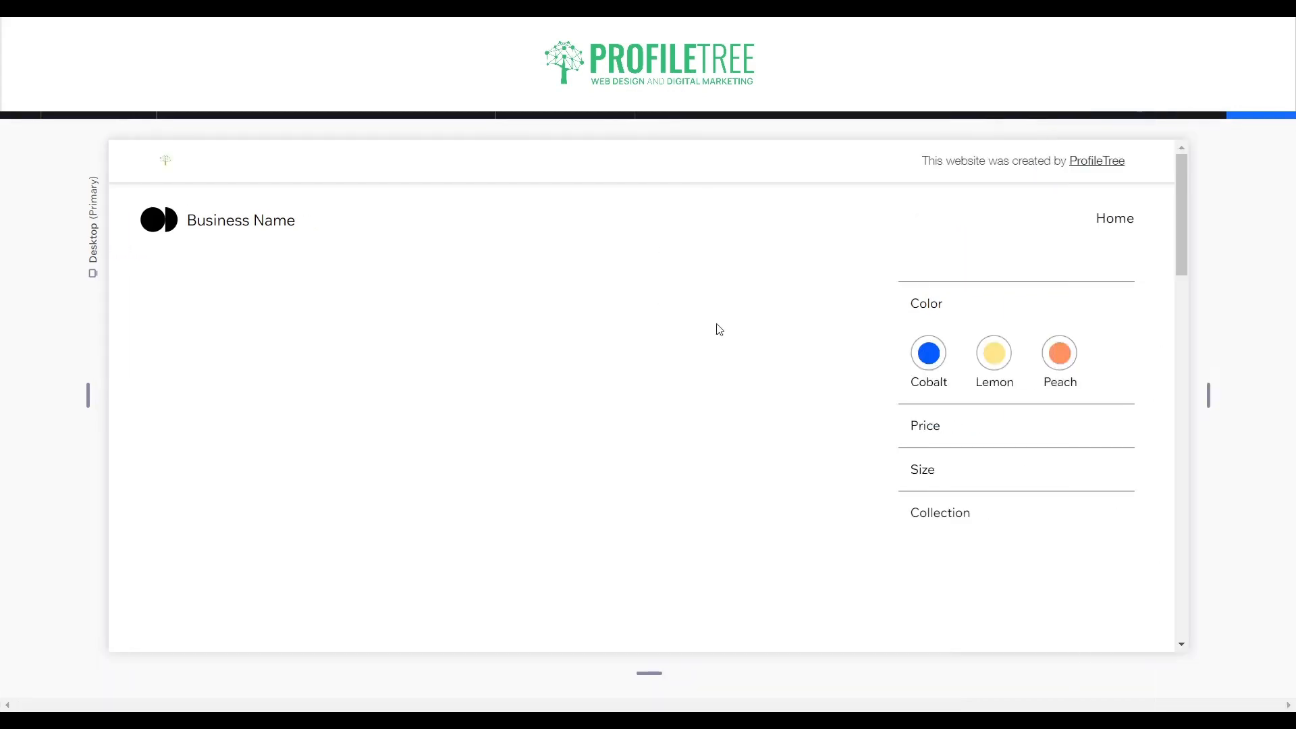
scroll(949, 274, "down", 1)
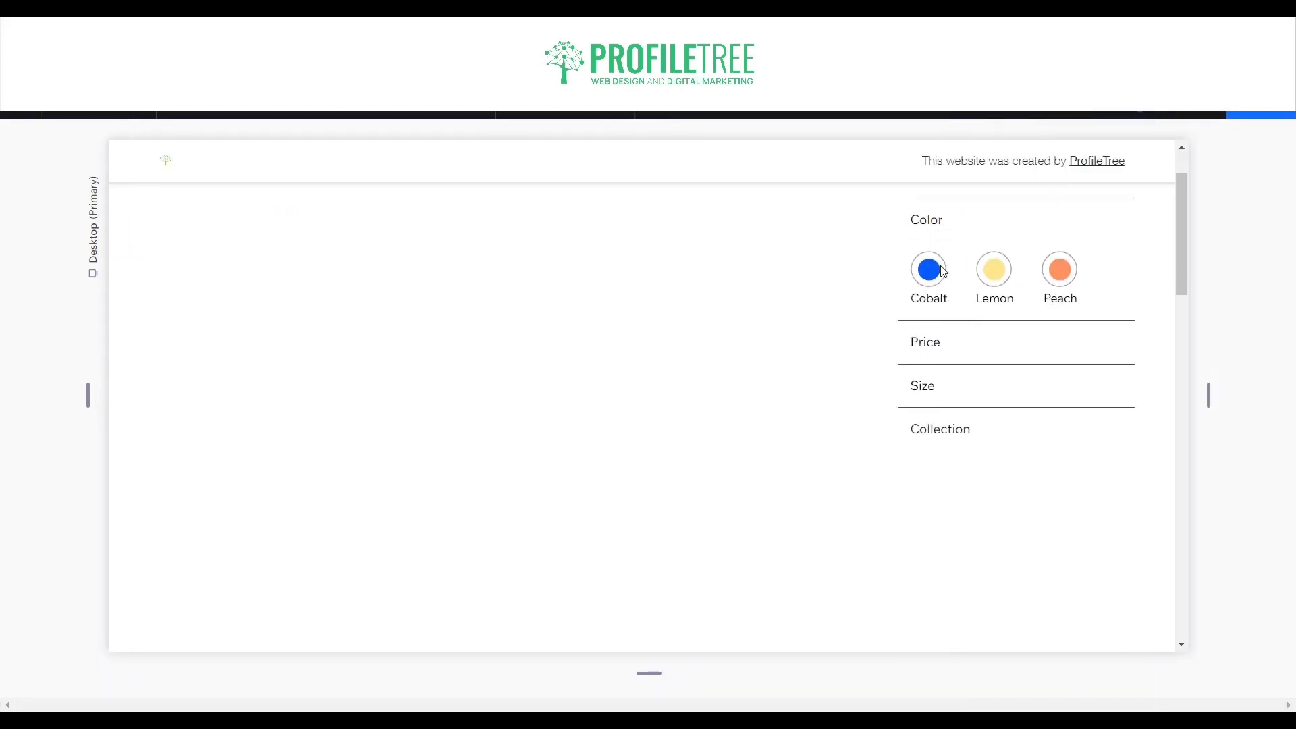
scroll(488, 292, "down", 1)
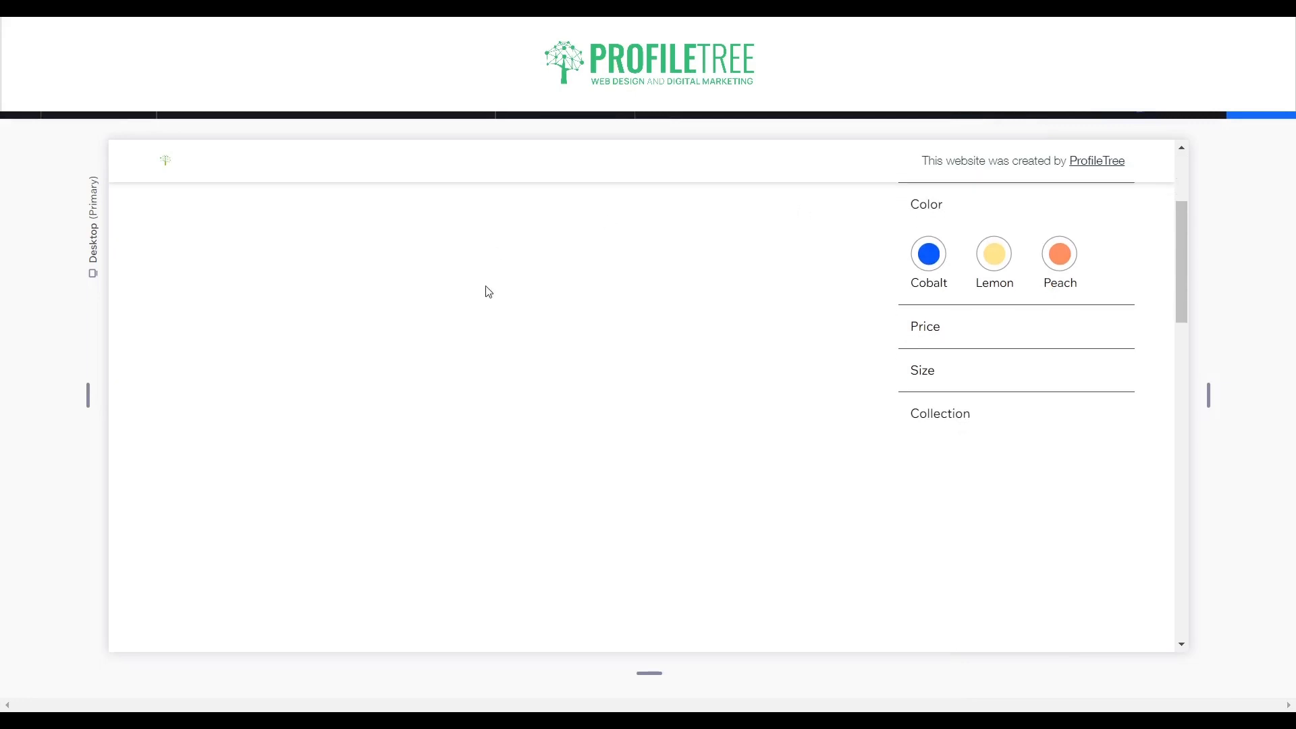
scroll(487, 292, "down", 2)
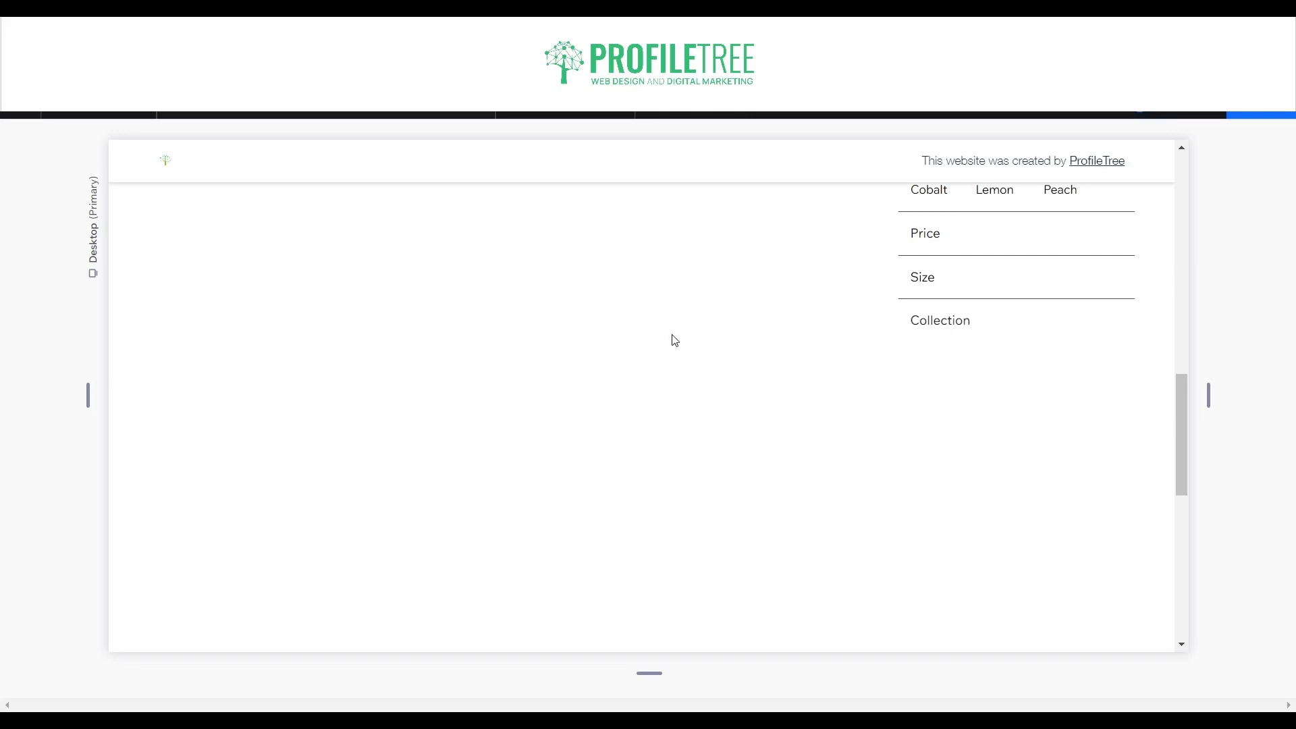
scroll(723, 310, "down", 1)
scroll(964, 293, "up", 3)
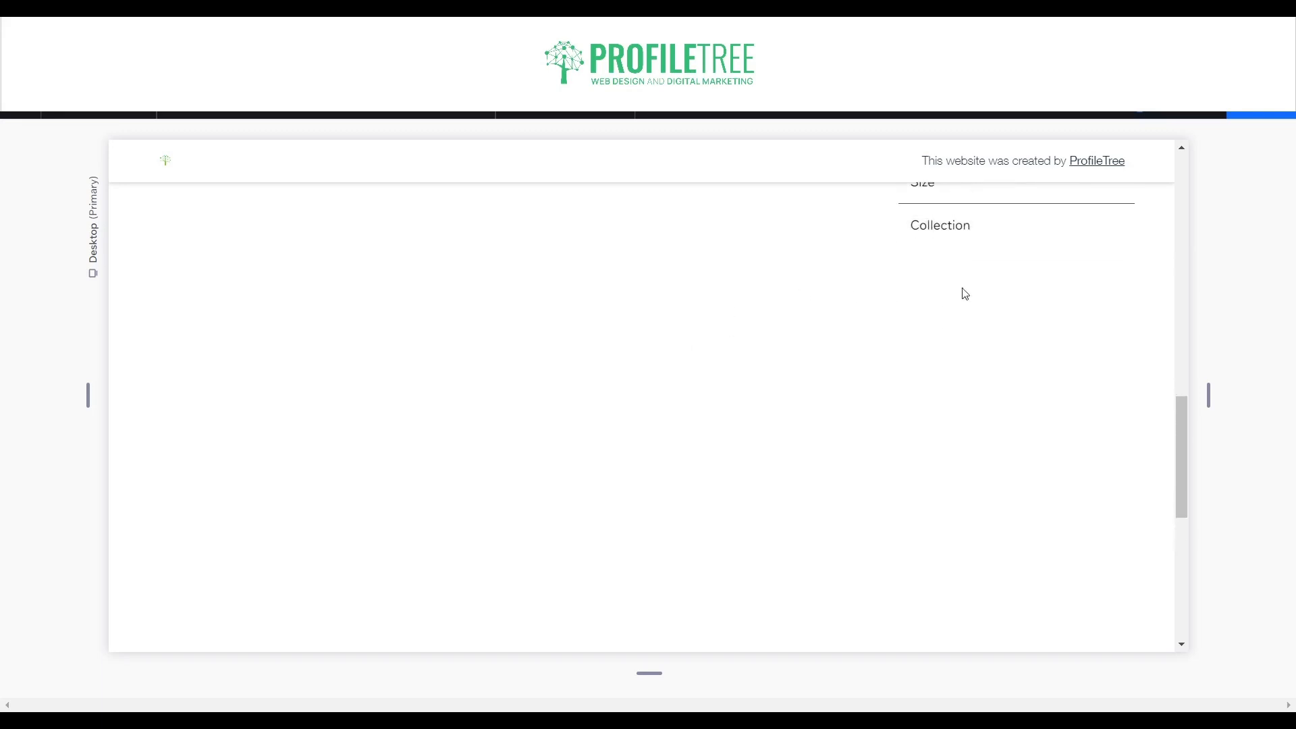
scroll(966, 335, "up", 2)
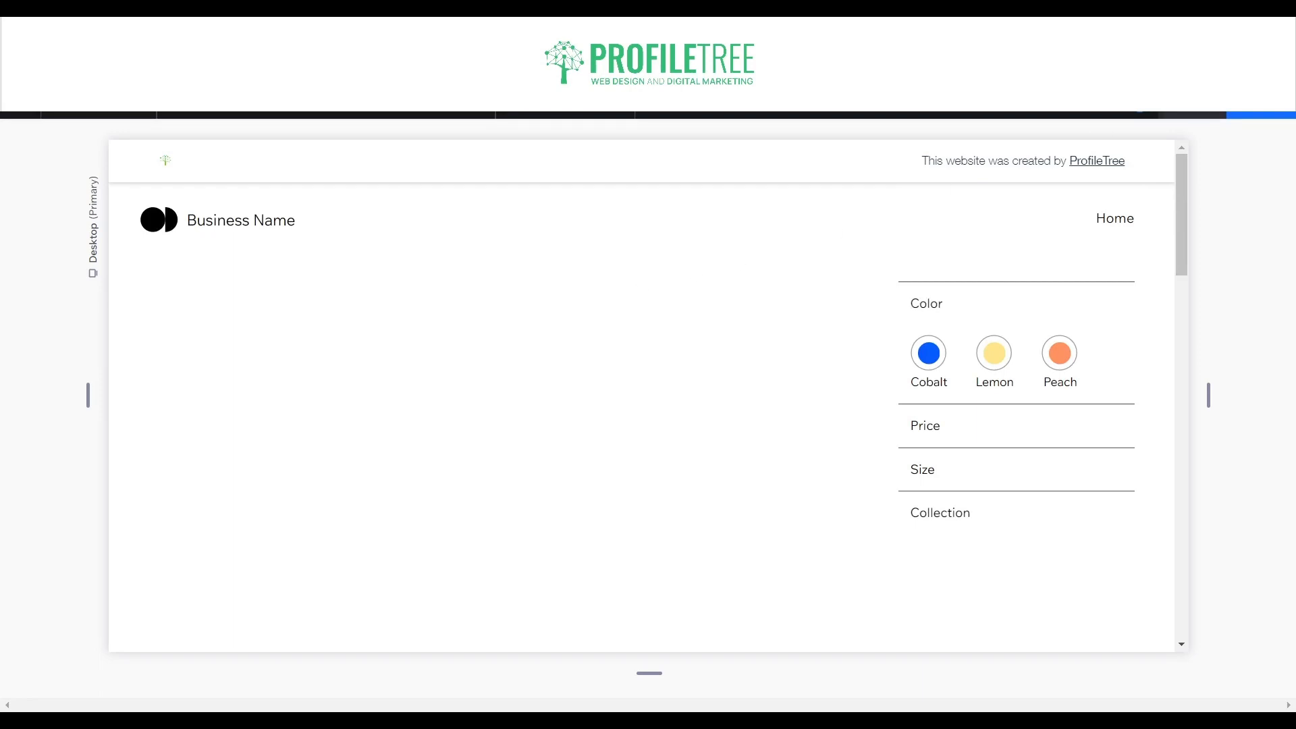
left_click(1133, 126)
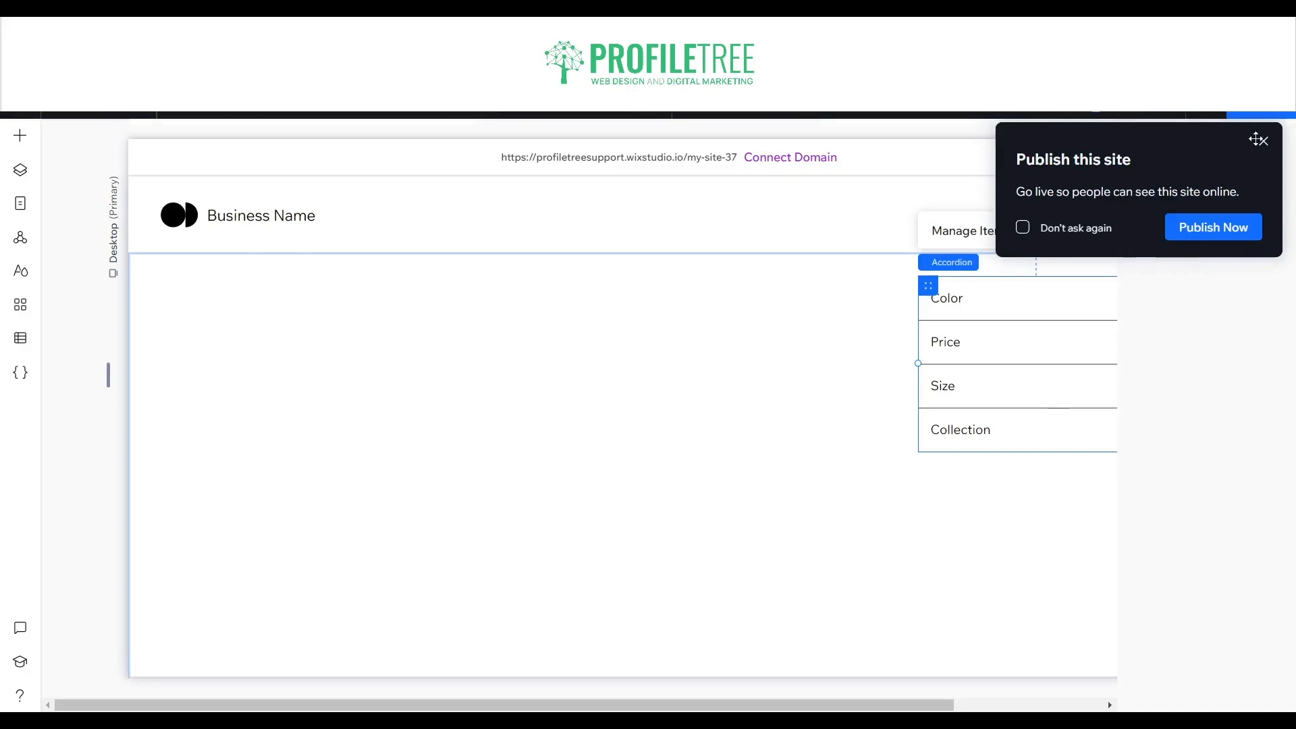
left_click(1266, 144)
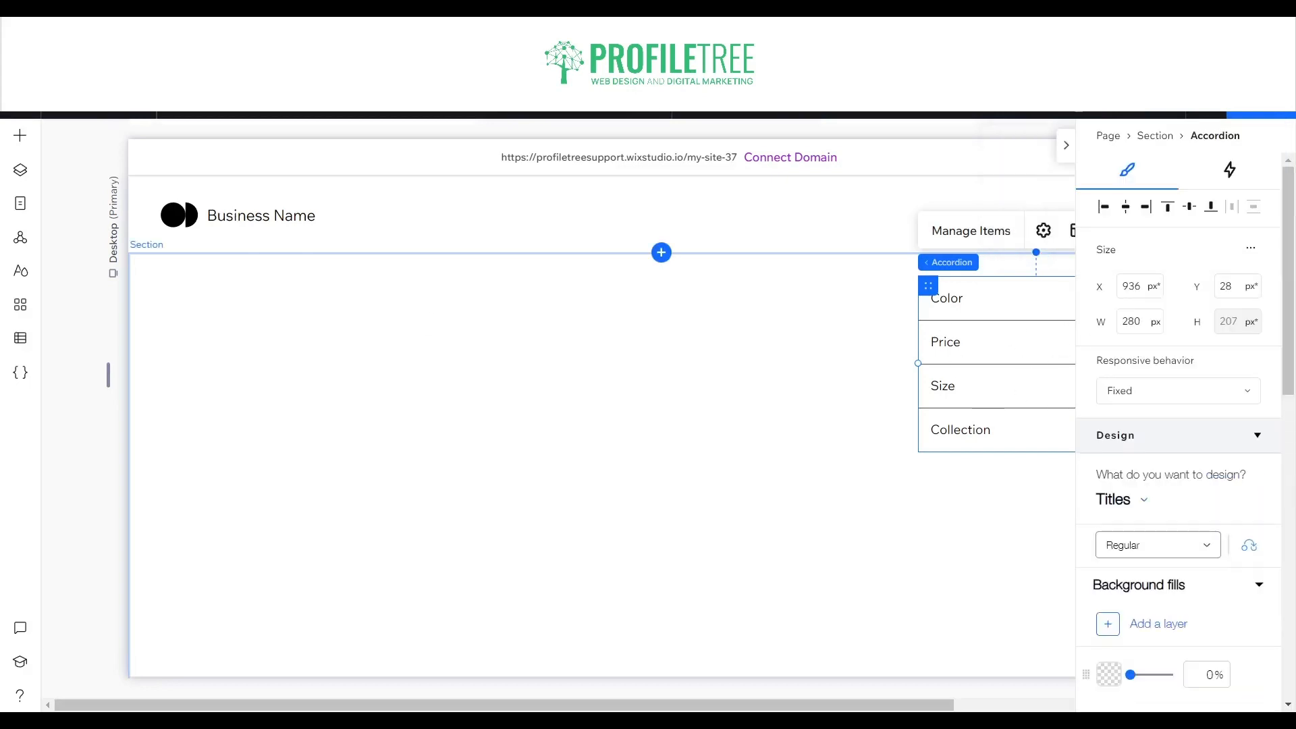
left_click(1070, 146)
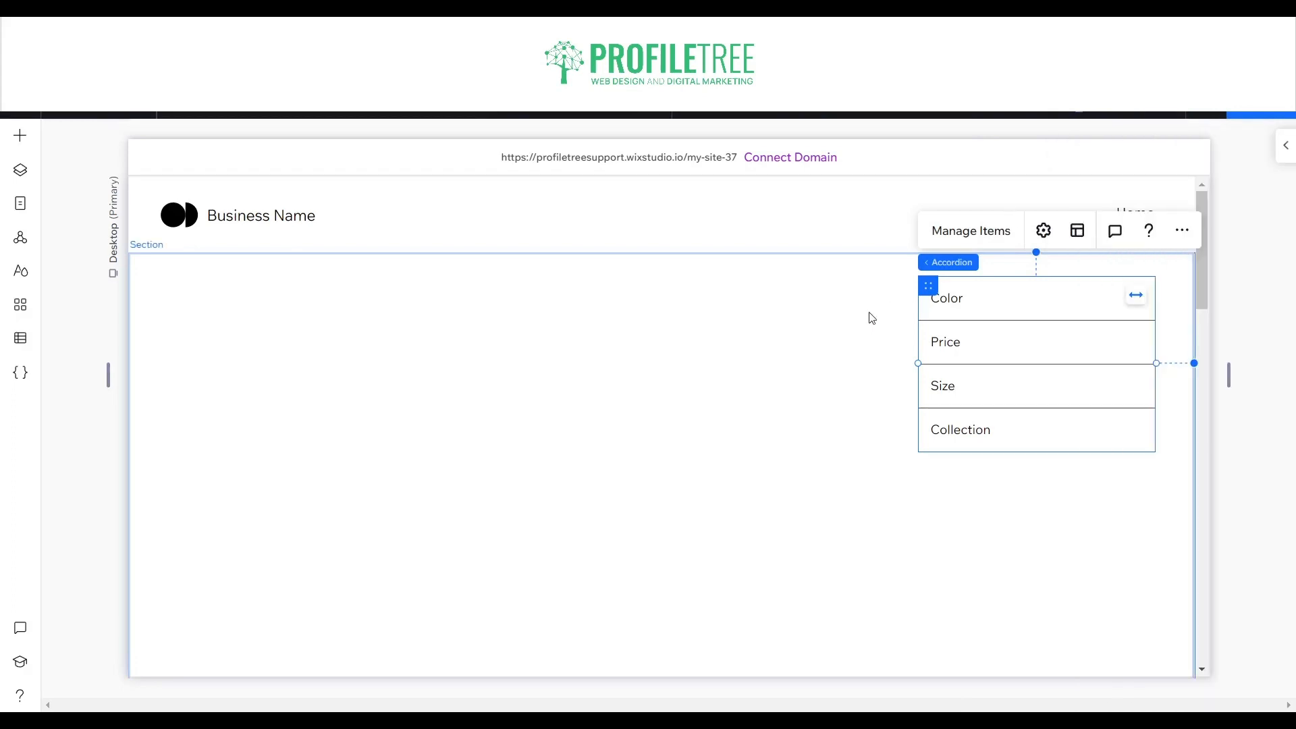